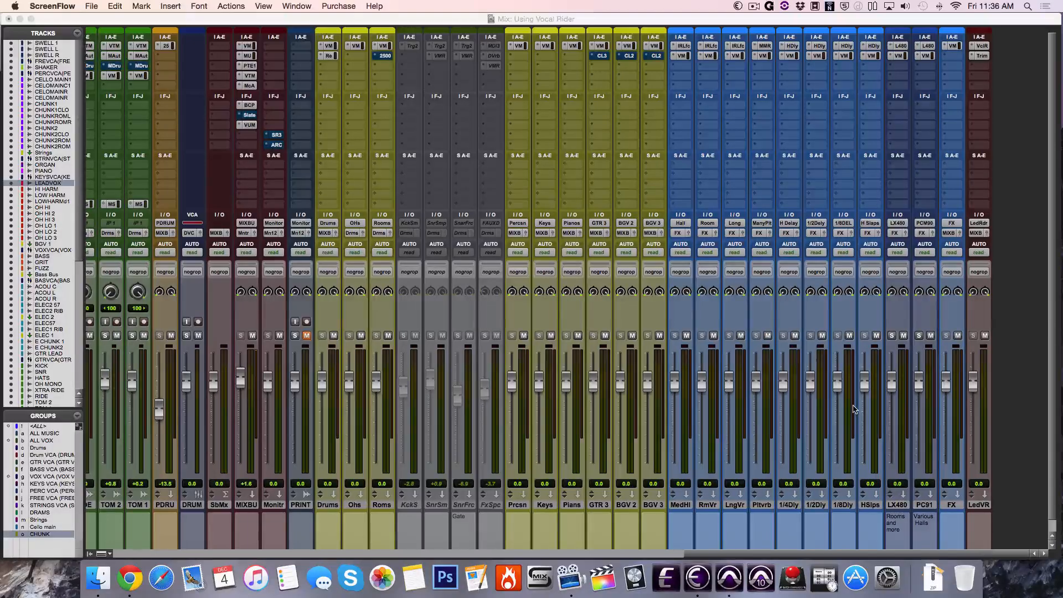
Examine the lead vocal track's inserts, sends and level in both the Mix and Edit windows.
{"action": "scroll", "coordinate": [854, 410], "scroll_direction": "left", "scroll_amount": 10}
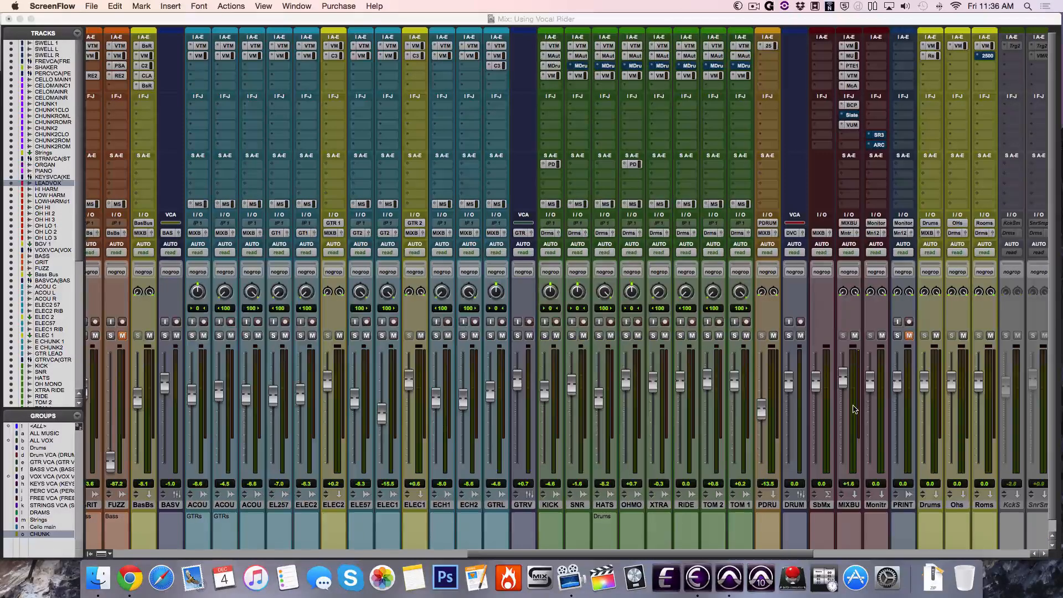
{"action": "left_click", "coordinate": [774, 306]}
{"action": "scroll", "coordinate": [773, 306], "scroll_direction": "left", "scroll_amount": 6}
{"action": "key", "text": "super+equal"}
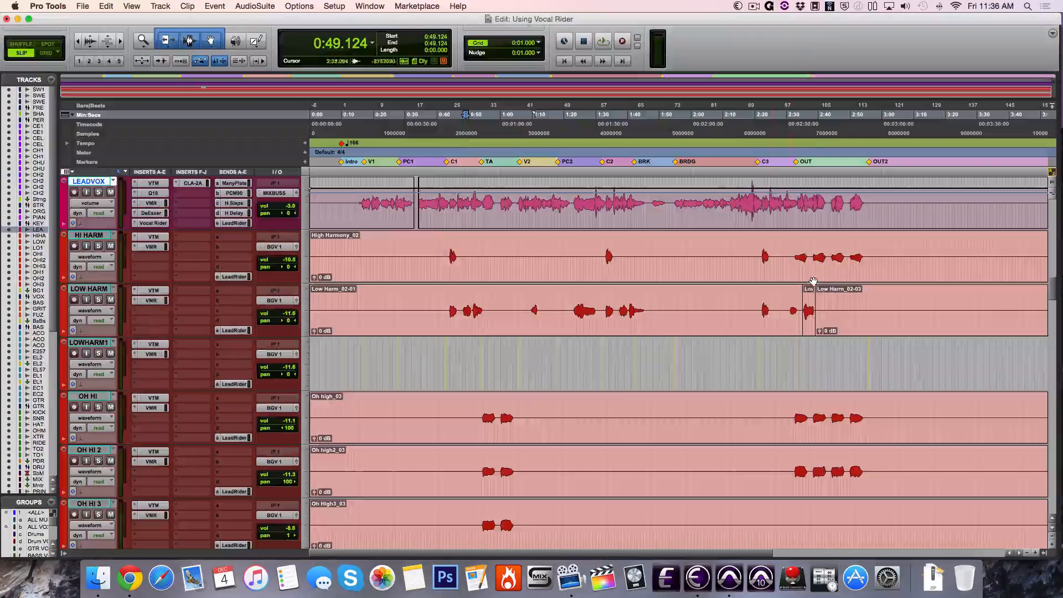
{"action": "scroll", "coordinate": [808, 292], "scroll_direction": "up", "scroll_amount": 3}
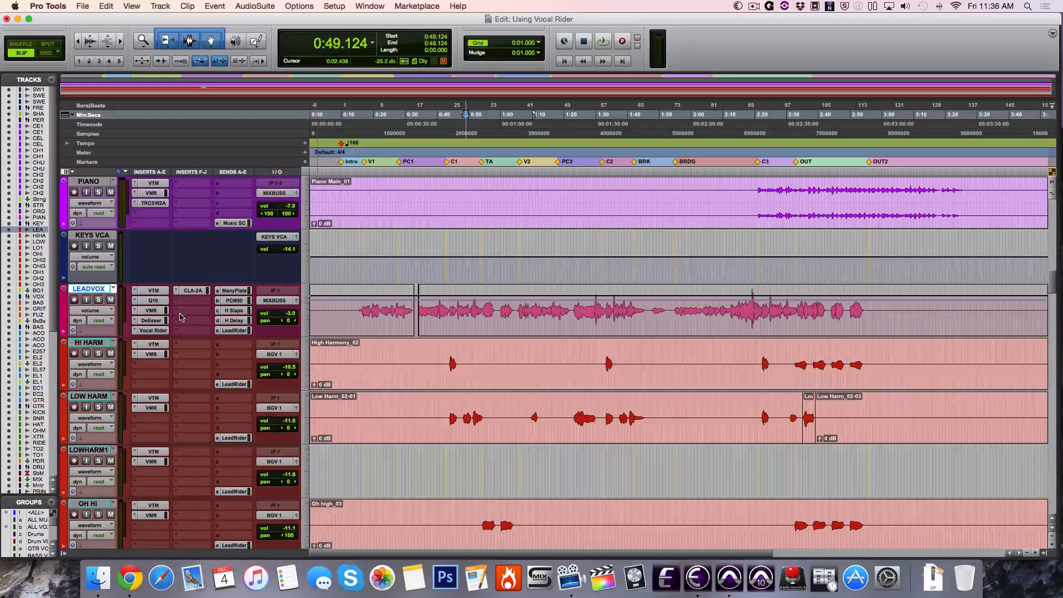
{"action": "key", "text": "super+equal"}
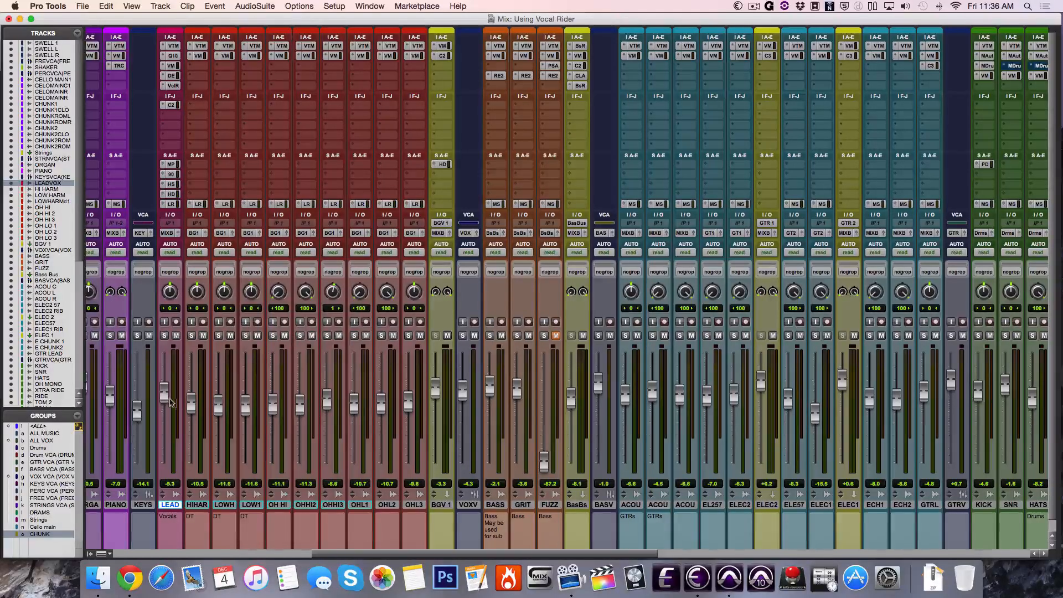
{"action": "key", "text": "super+equal"}
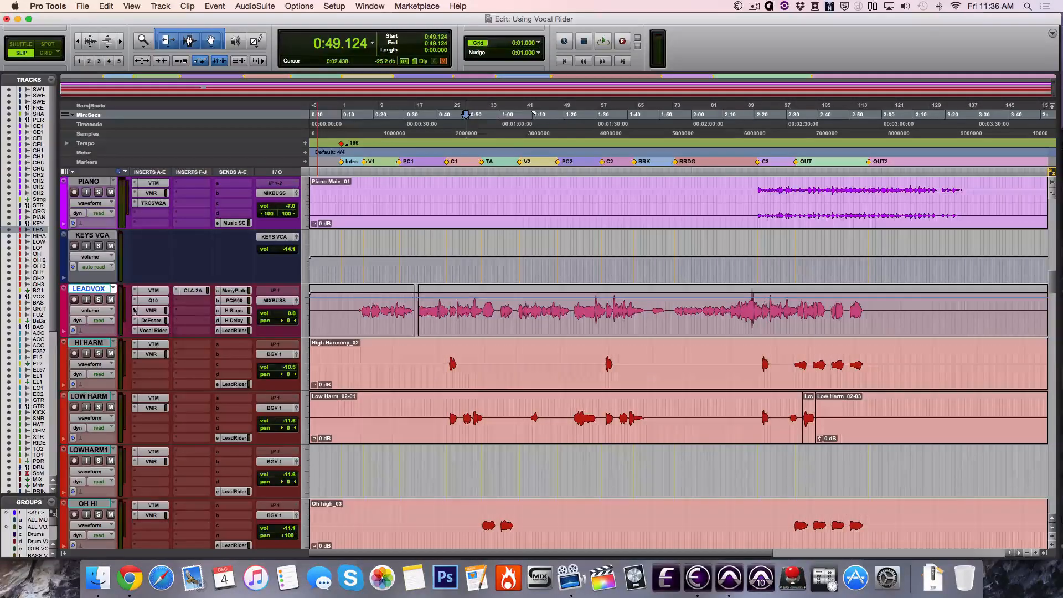
Play the session from about 1:23 on the LEADVOX track in the Edit window.
{"action": "scroll", "coordinate": [574, 363], "scroll_direction": "up", "scroll_amount": 2}
{"action": "left_click", "coordinate": [574, 363]}
{"action": "key", "text": "space"}
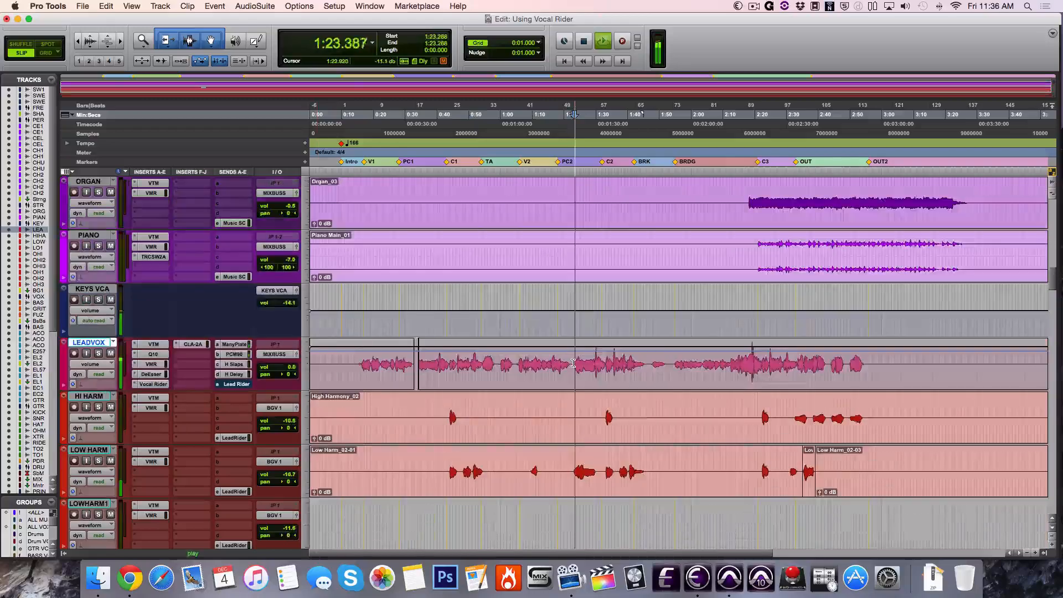
Open the Vocal Rider plug-in on LEADVOX from the Mix window and place it clear of the lead vocal channel.
{"action": "key", "text": "super+equal"}
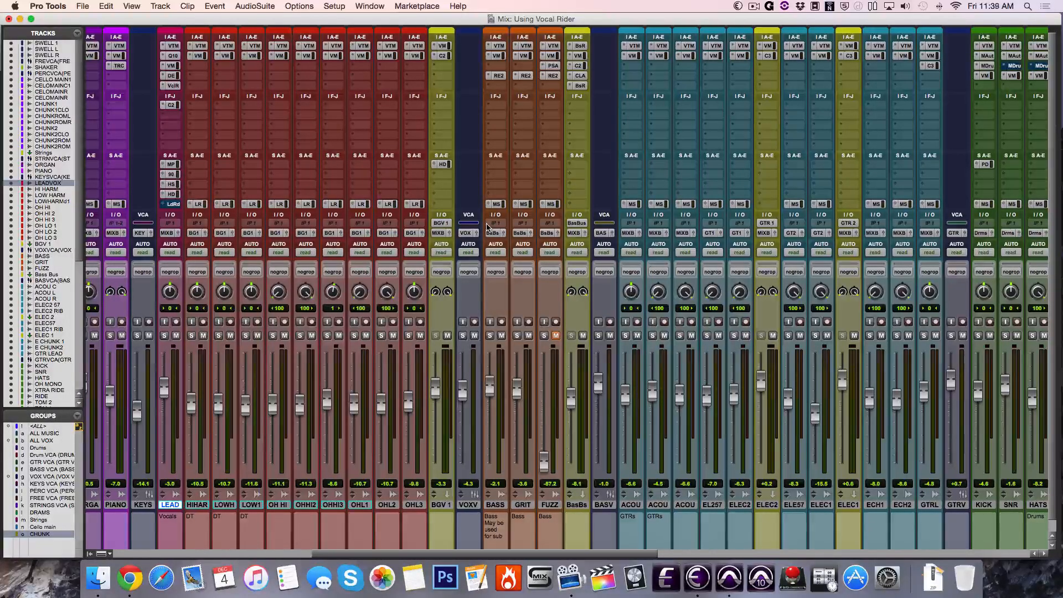
{"action": "left_click", "coordinate": [173, 85]}
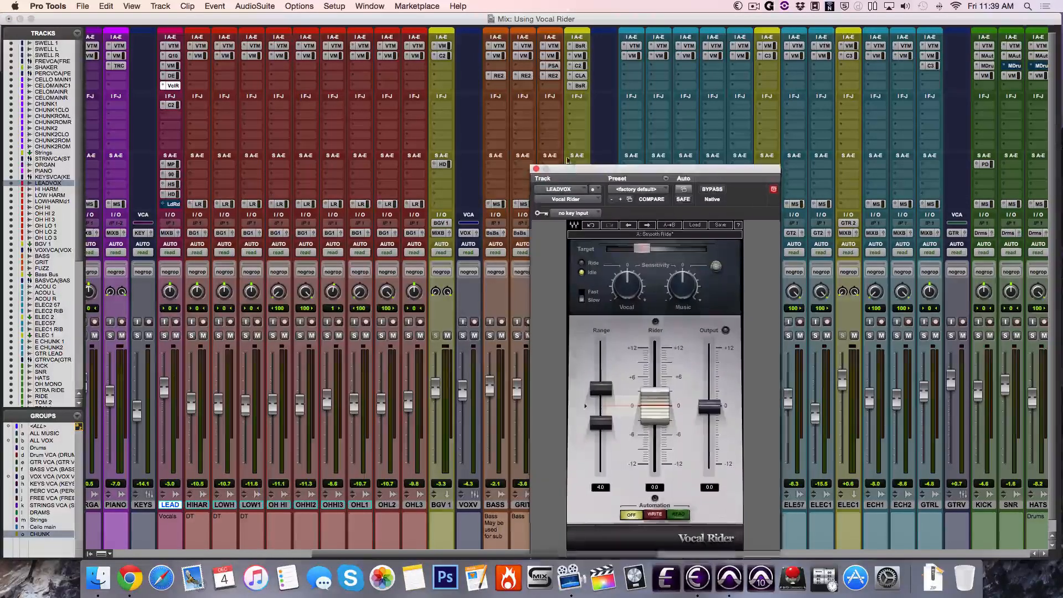
{"action": "left_click_drag", "start_coordinate": [569, 167], "coordinate": [385, 127]}
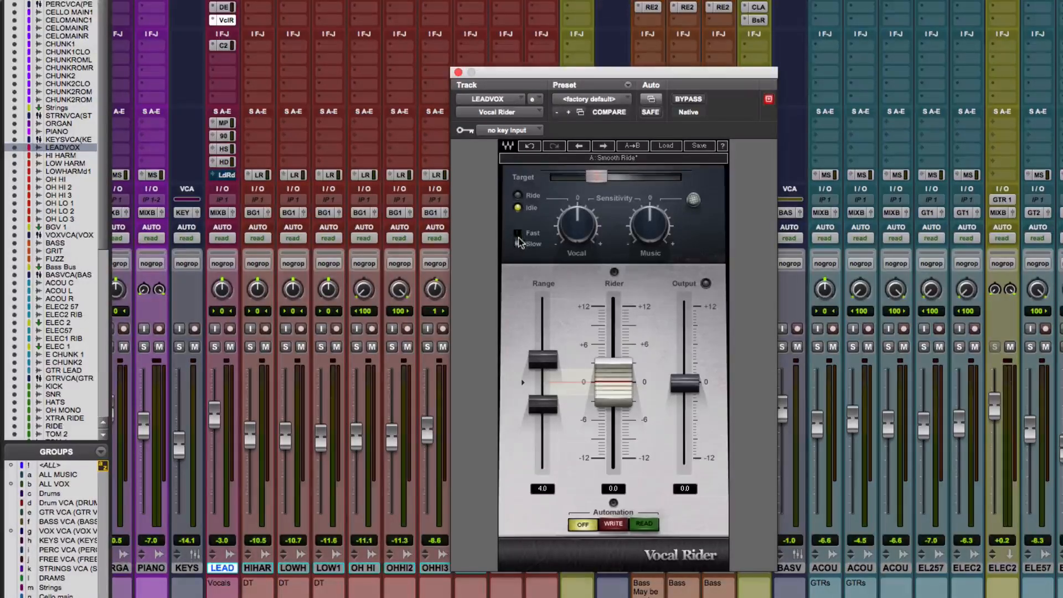
{"action": "left_click", "coordinate": [585, 225]}
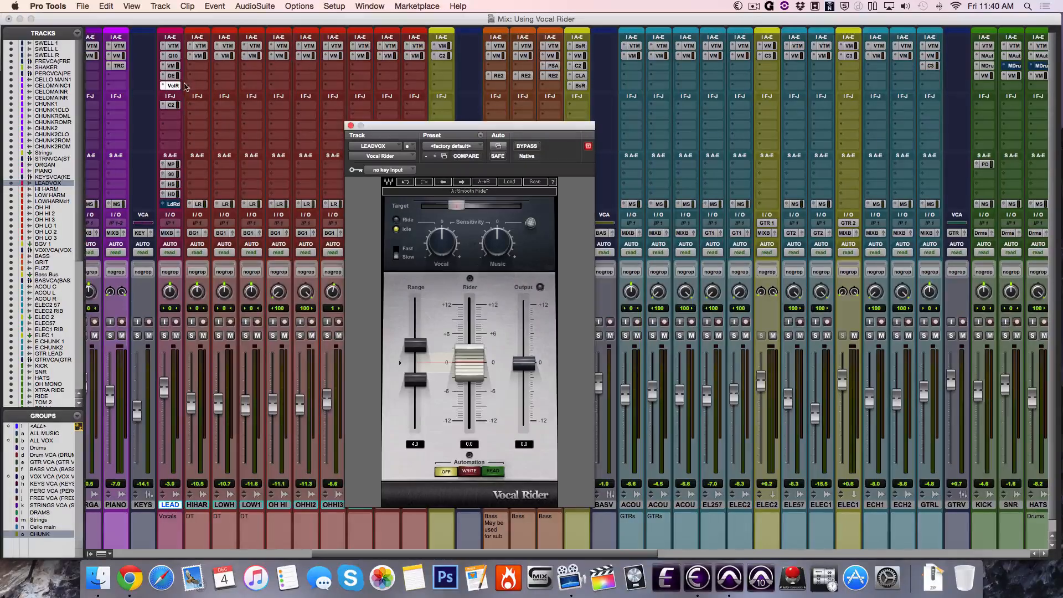
{"action": "left_click_drag", "start_coordinate": [423, 126], "coordinate": [474, 102]}
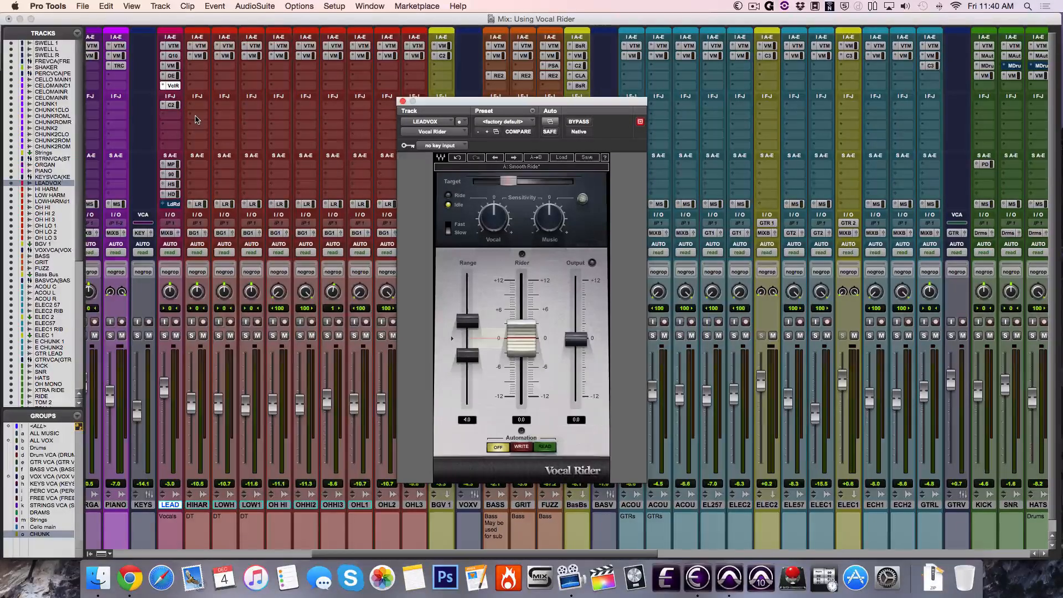
Return to the Edit window, move Vocal Rider clear of the first verse, and play the session from about 0:17.
{"action": "key", "text": "super+equal"}
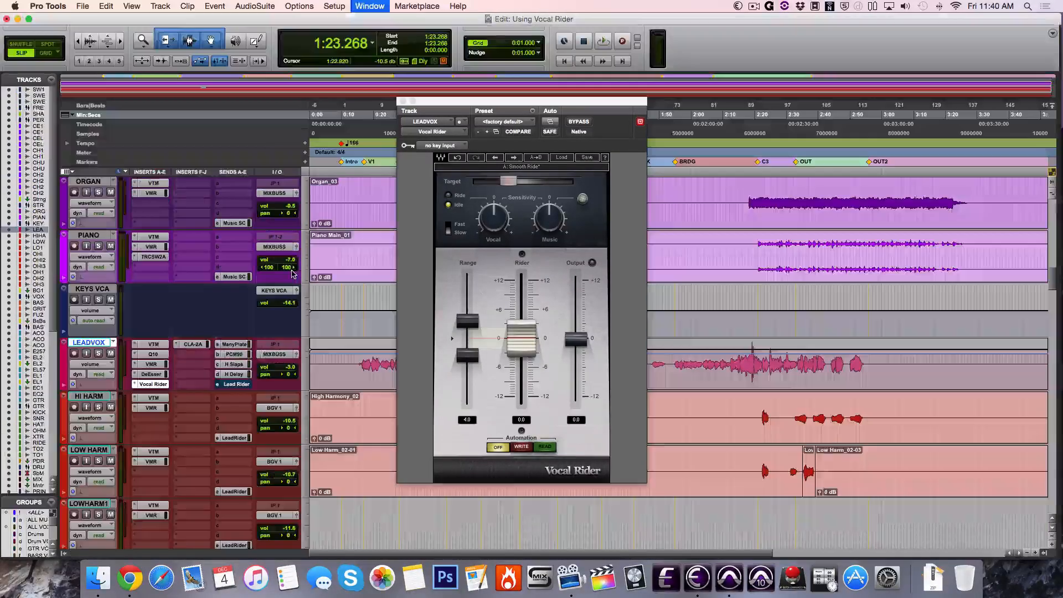
{"action": "left_click_drag", "start_coordinate": [436, 103], "coordinate": [575, 107]}
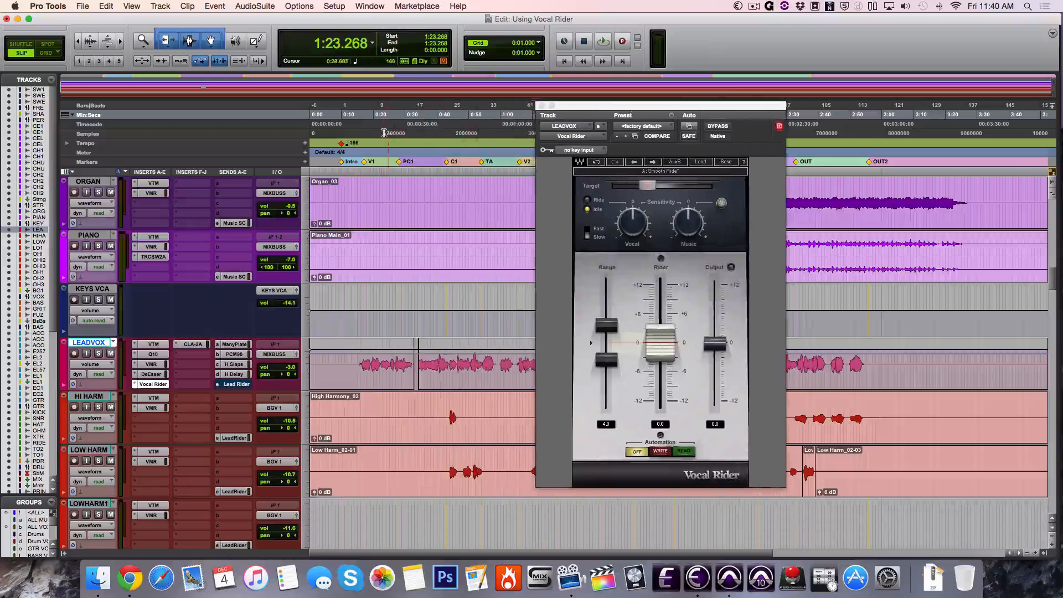
{"action": "left_click", "coordinate": [366, 133]}
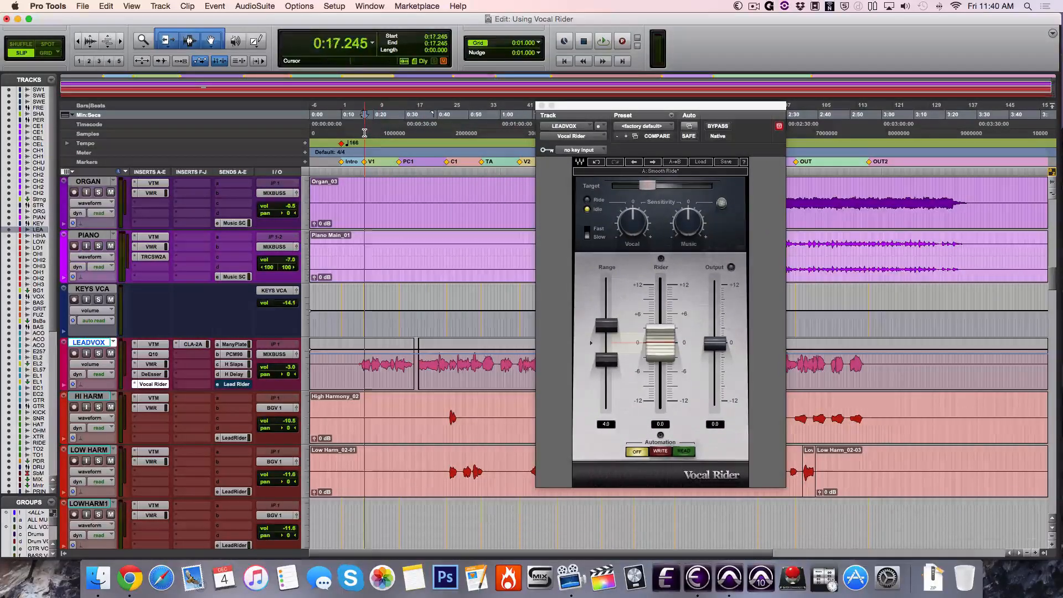
{"action": "key", "text": "space"}
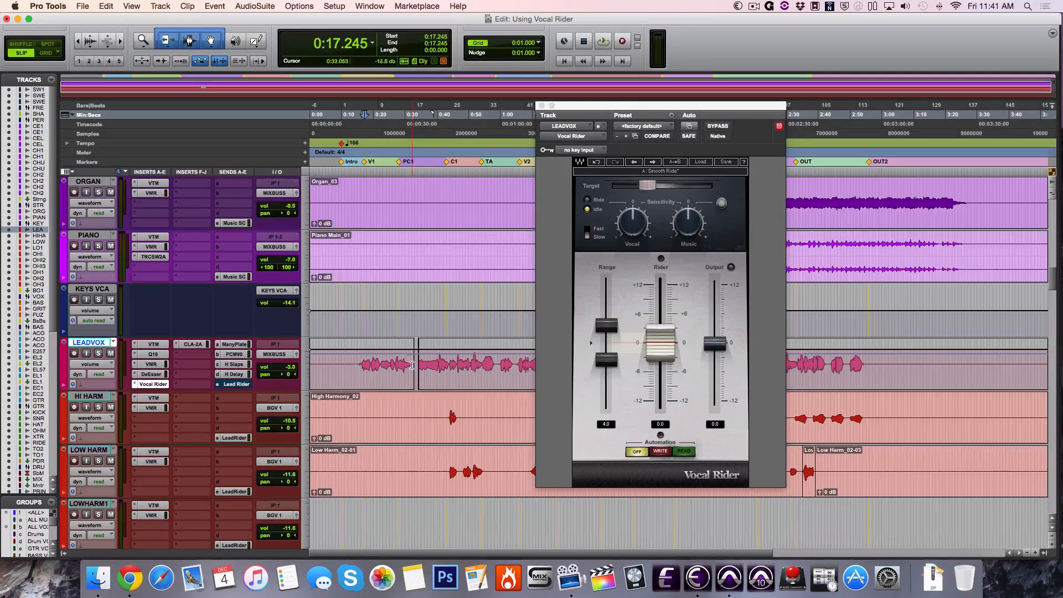
Select the LEADVOX range from 0:30.485 to 0:32.924 and set the track view to waveform.
{"action": "left_click_drag", "start_coordinate": [415, 365], "coordinate": [406, 365]}
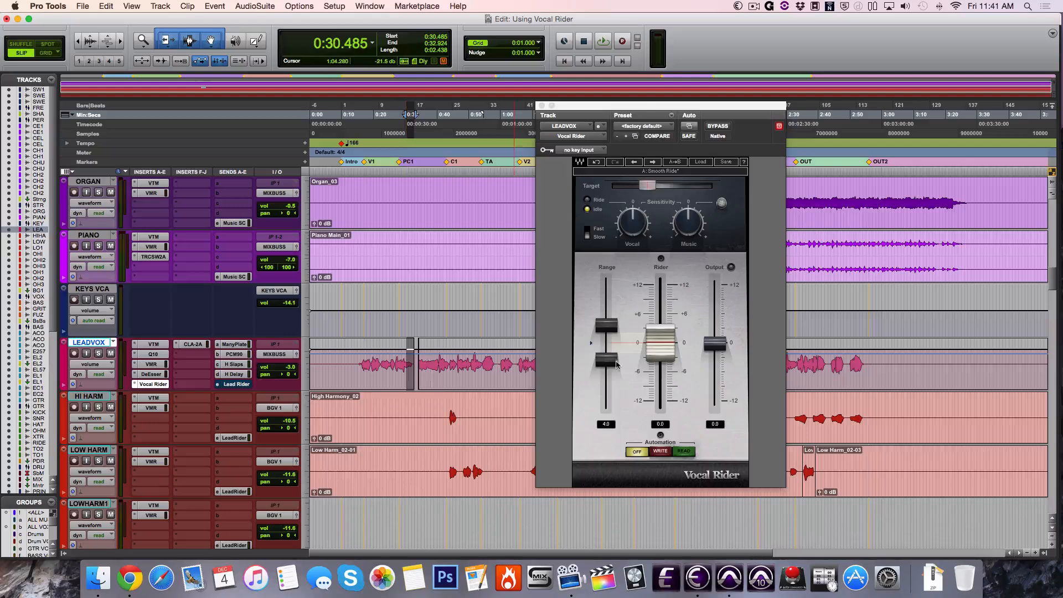
{"action": "left_click", "coordinate": [100, 365]}
{"action": "left_click", "coordinate": [109, 357]}
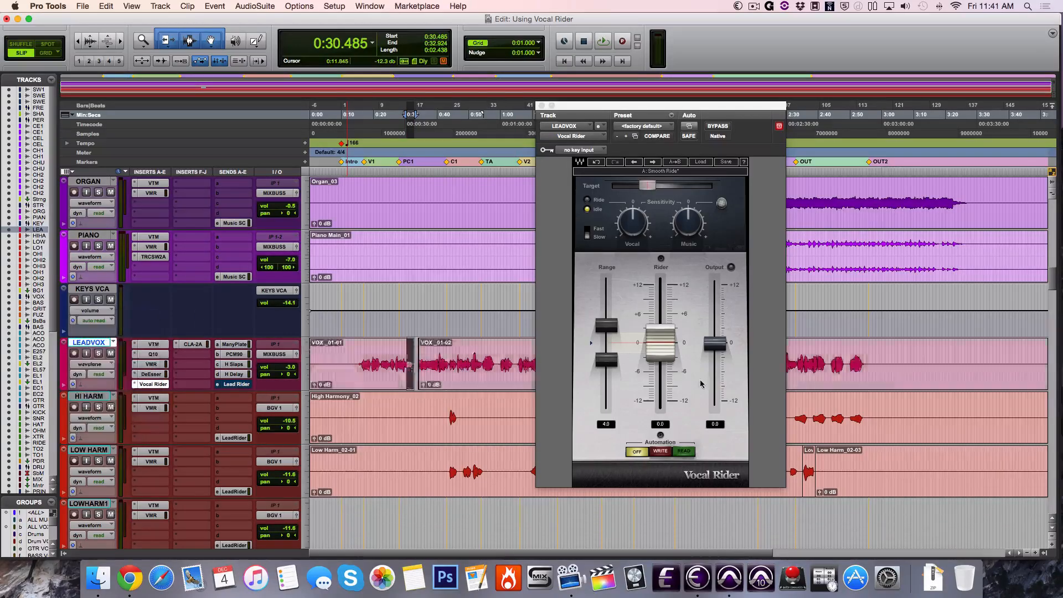
{"action": "left_click", "coordinate": [678, 317]}
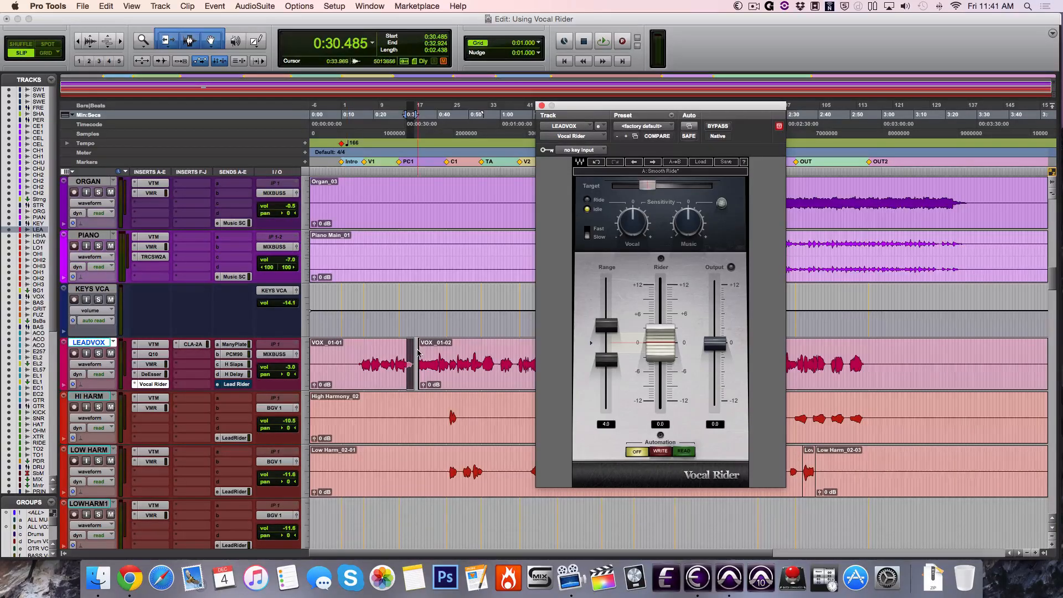
Select the first vocal passage on LEADVOX from 0:15.329 to 0:32.749.
{"action": "left_click", "coordinate": [388, 363]}
{"action": "left_click_drag", "start_coordinate": [379, 363], "coordinate": [412, 354]}
{"action": "left_click", "coordinate": [358, 355]}
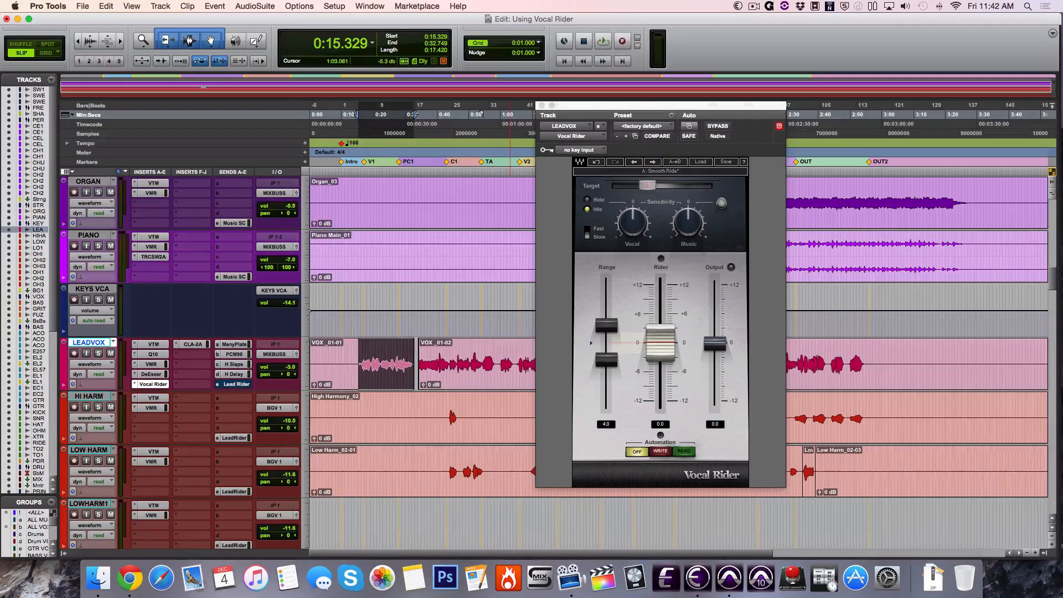
{"action": "left_click", "coordinate": [715, 344]}
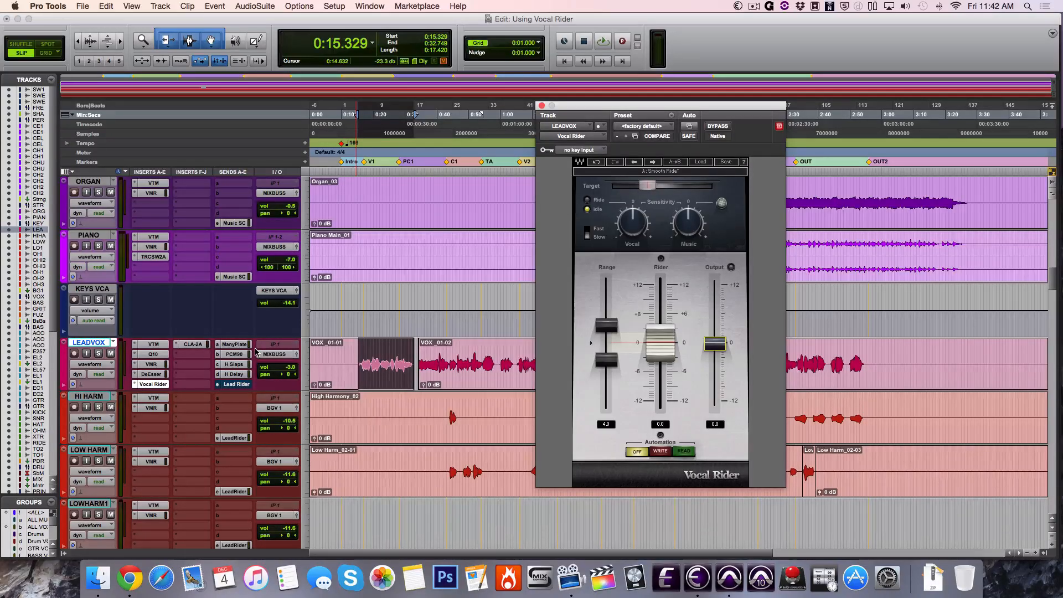
Trim the start of the VOX_01-01 clip to 0:13.239 and close the Vocal Rider window.
{"action": "left_click", "coordinate": [352, 354]}
{"action": "key", "text": "a"}
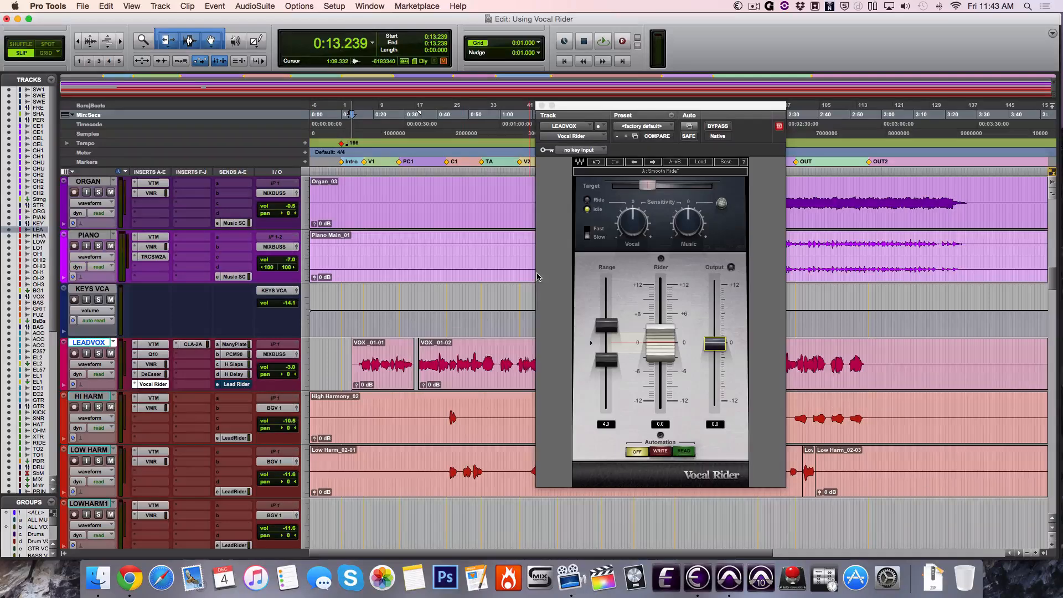
{"action": "left_click", "coordinate": [542, 106]}
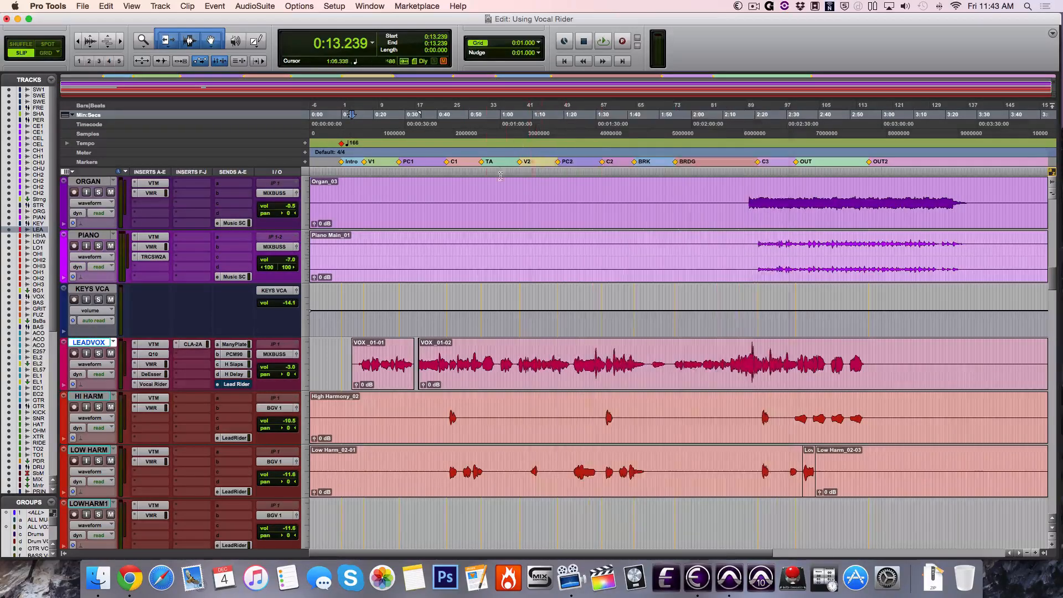
Show the Mix window with wide channel strips and review the side-chain sends across the tracks.
{"action": "key", "text": "super+equal"}
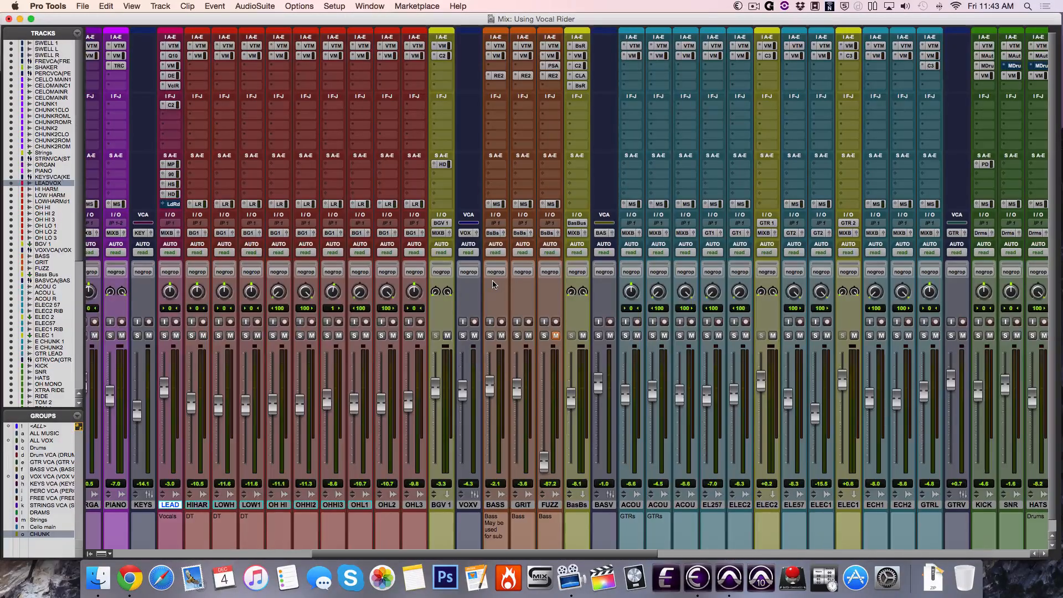
{"action": "key", "text": "super+alt+m"}
{"action": "scroll", "coordinate": [682, 284], "scroll_direction": "right", "scroll_amount": 10}
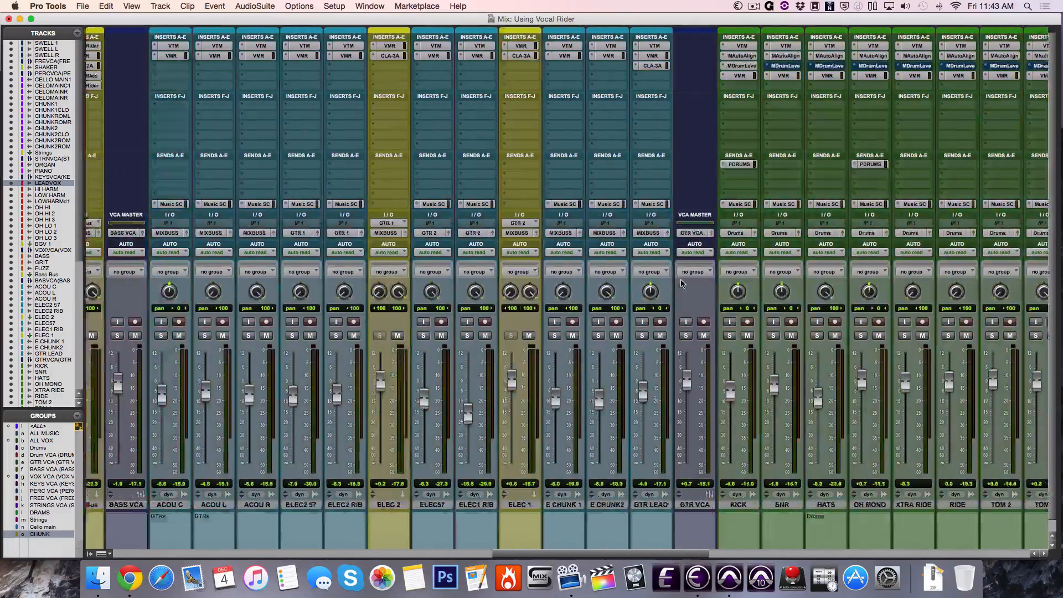
{"action": "scroll", "coordinate": [681, 284], "scroll_direction": "right", "scroll_amount": 15}
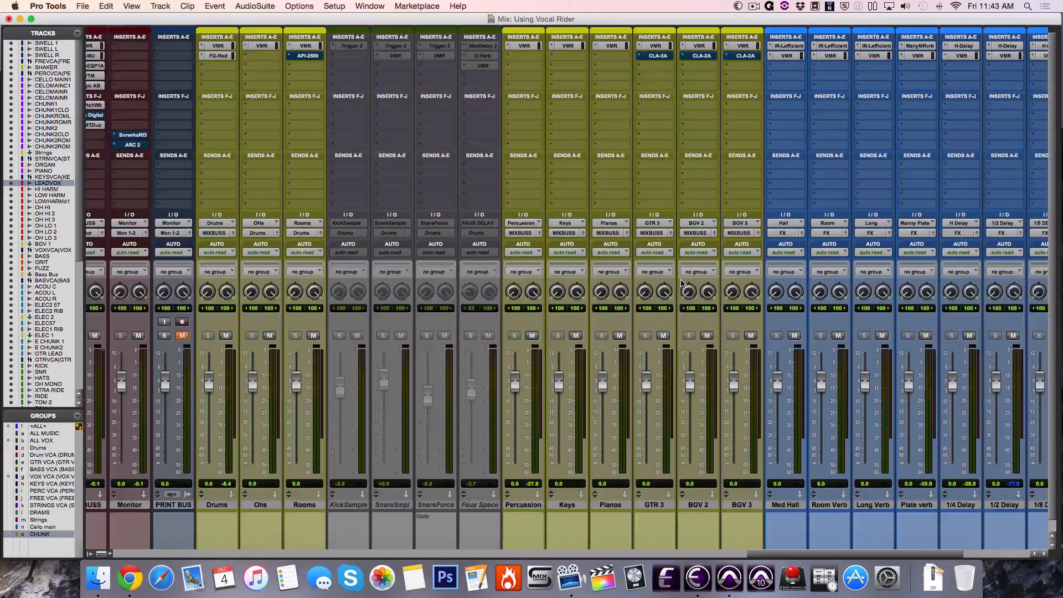
{"action": "scroll", "coordinate": [681, 283], "scroll_direction": "left", "scroll_amount": 15}
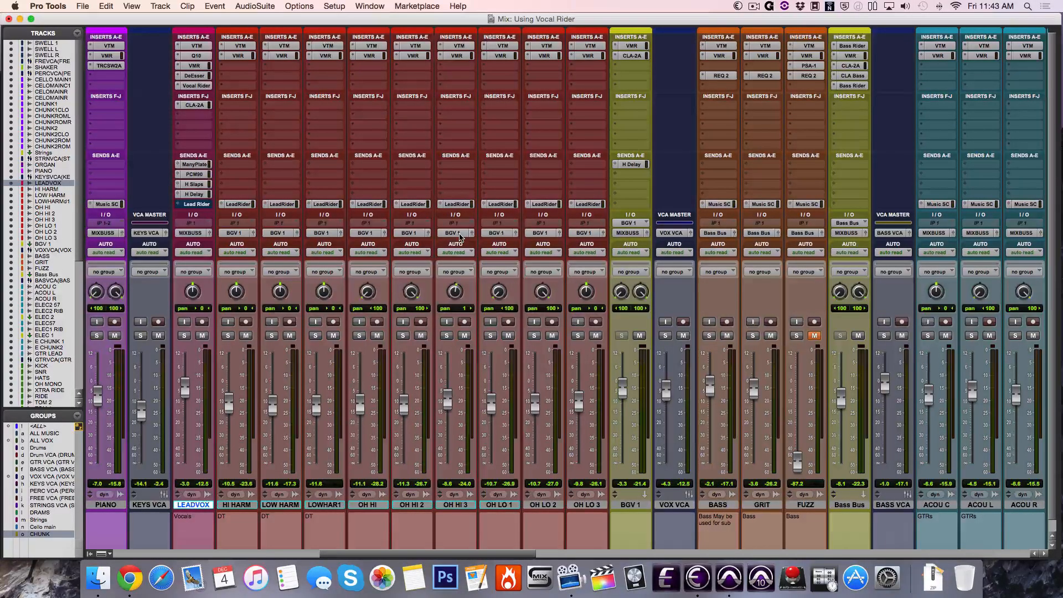
{"action": "scroll", "coordinate": [459, 237], "scroll_direction": "right", "scroll_amount": 15}
Create one new mono auxiliary track.
{"action": "key", "text": "super+shift+n"}
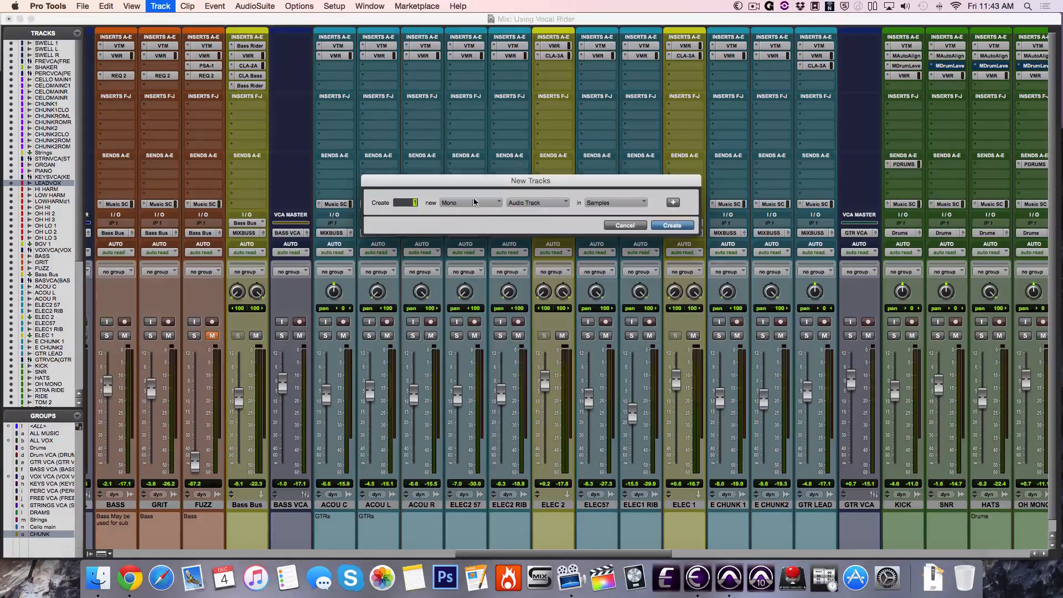
{"action": "left_click", "coordinate": [475, 201]}
{"action": "left_click", "coordinate": [471, 214]}
{"action": "left_click", "coordinate": [534, 205]}
{"action": "left_click", "coordinate": [469, 203]}
{"action": "left_click", "coordinate": [469, 204]}
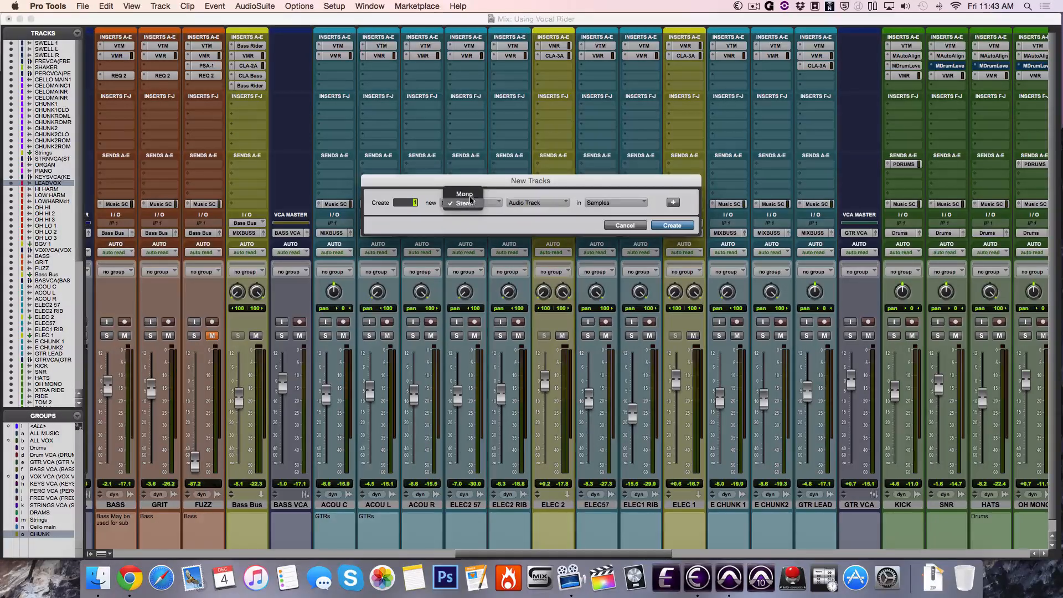
{"action": "left_click", "coordinate": [471, 195]}
{"action": "key", "text": "Return"}
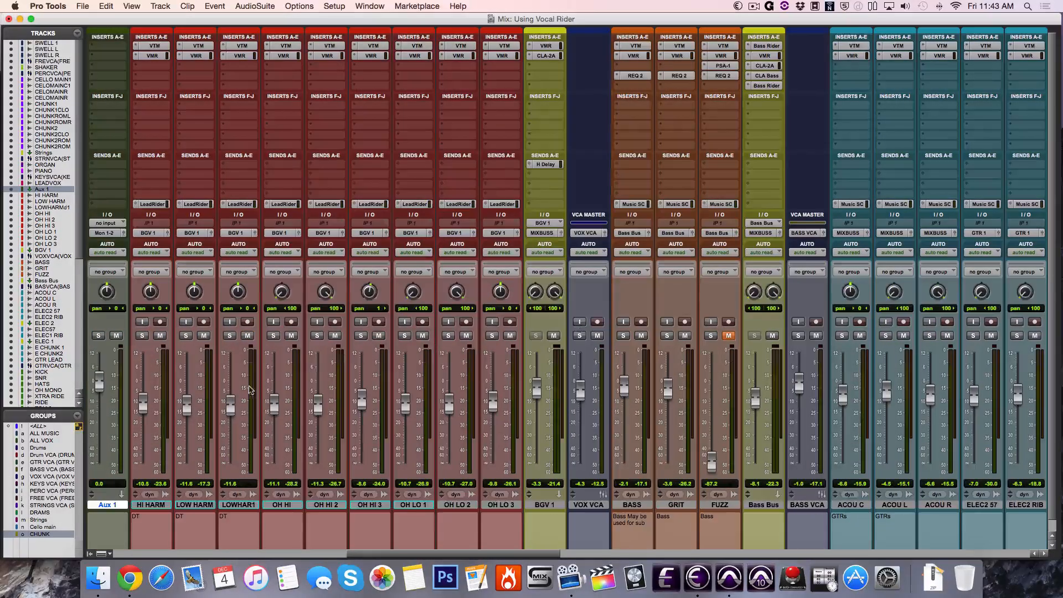
Assign Bus 63 (Mono) as the input of the Aux 1 track.
{"action": "scroll", "coordinate": [248, 390], "scroll_direction": "left", "scroll_amount": 1}
{"action": "left_click", "coordinate": [160, 224]}
{"action": "mouse_move", "coordinate": [161, 255]}
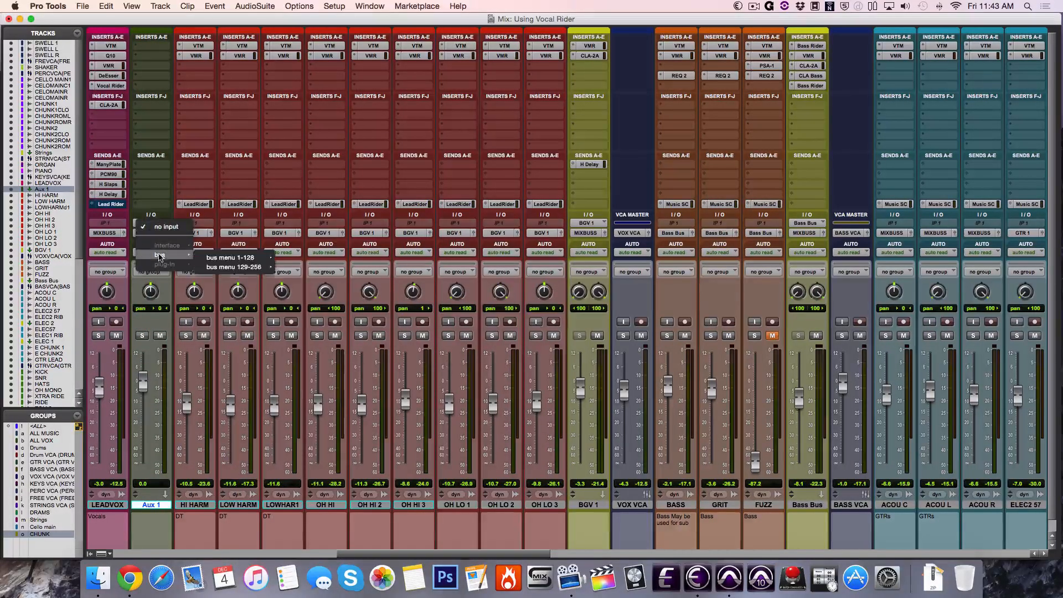
{"action": "mouse_move", "coordinate": [238, 257]}
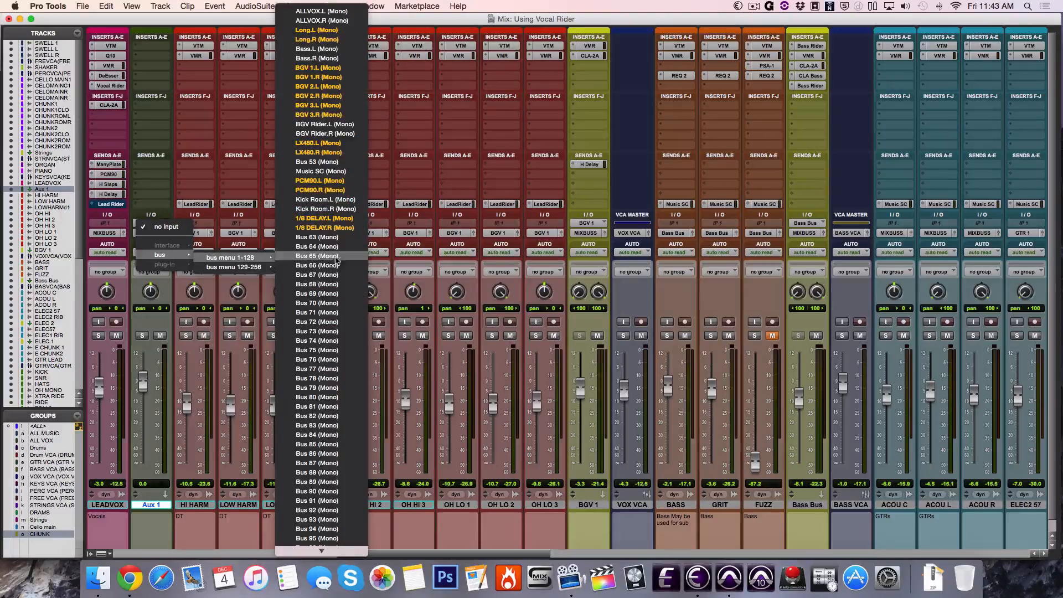
{"action": "left_click", "coordinate": [330, 238]}
Rename the Aux 1 track's input bus to MUSIC SC and insert the Vocal Rider Live plug-in on that track.
{"action": "right_click", "coordinate": [163, 222]}
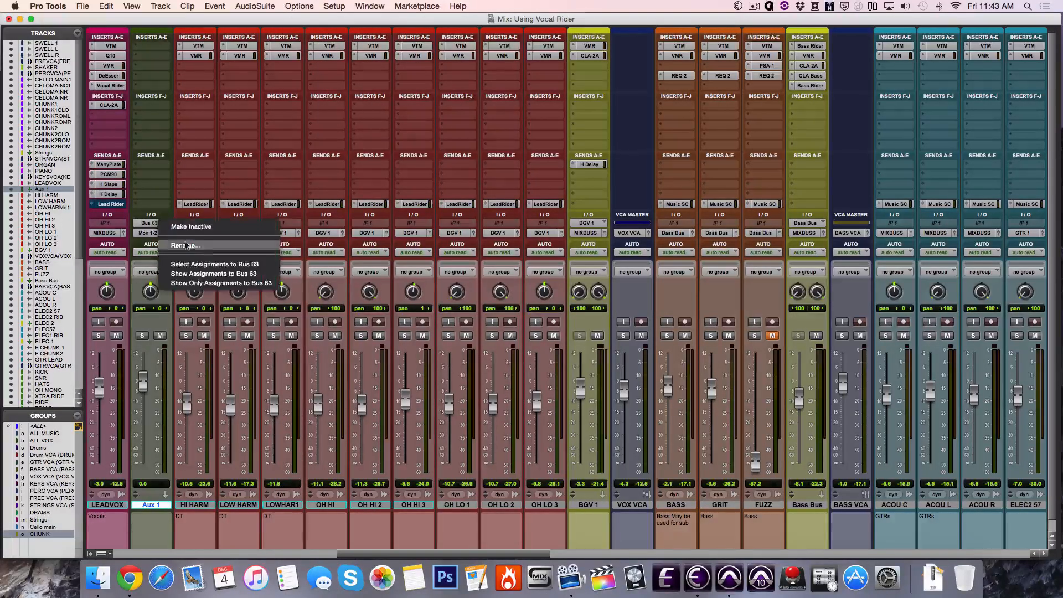
{"action": "left_click", "coordinate": [188, 249]}
{"action": "type", "text": "MUSIC SC"}
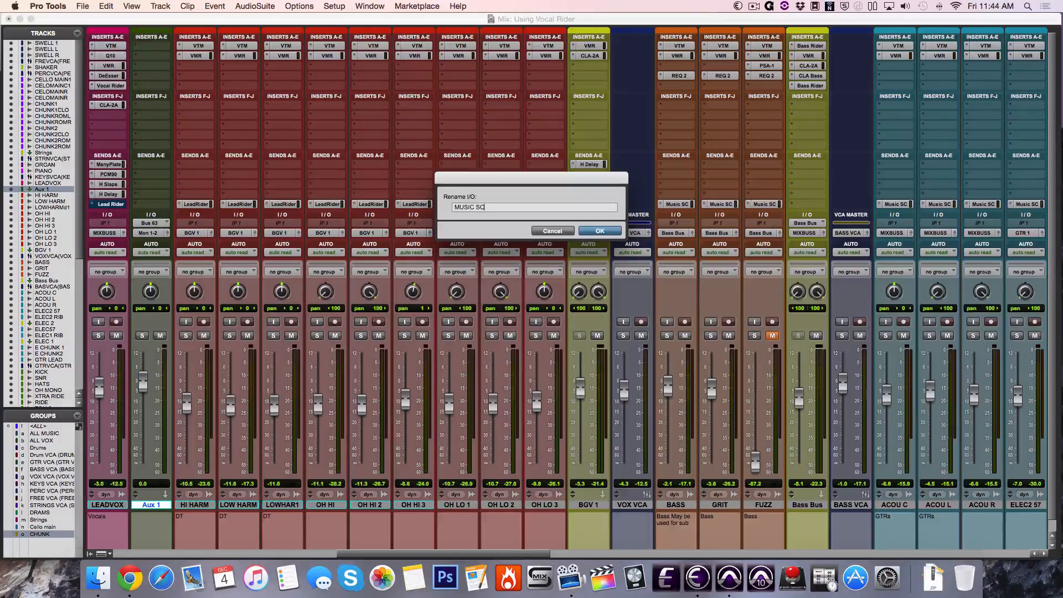
{"action": "key", "text": "Return"}
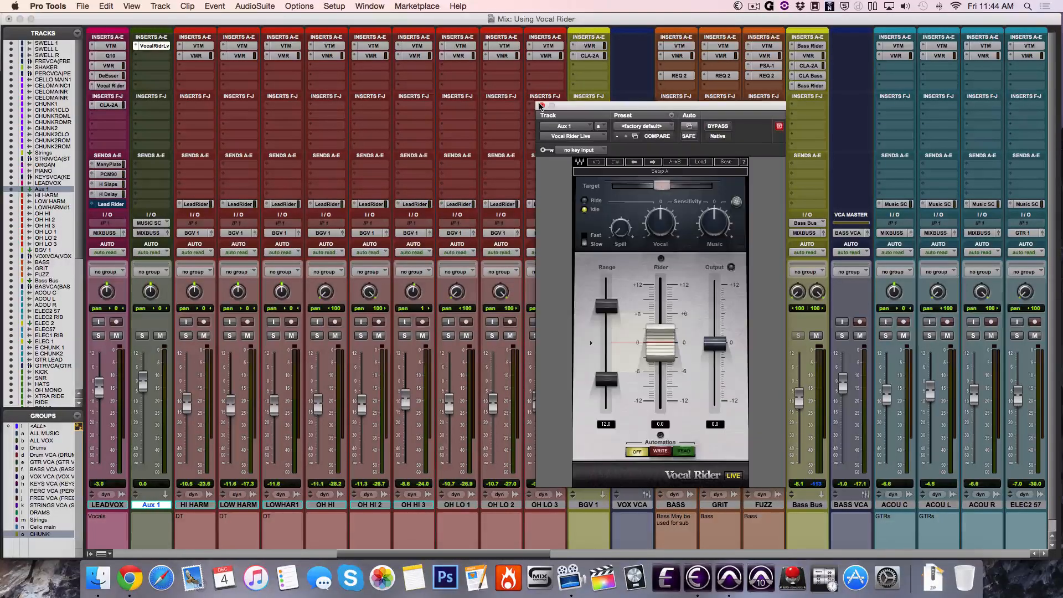
{"action": "left_click", "coordinate": [541, 105]}
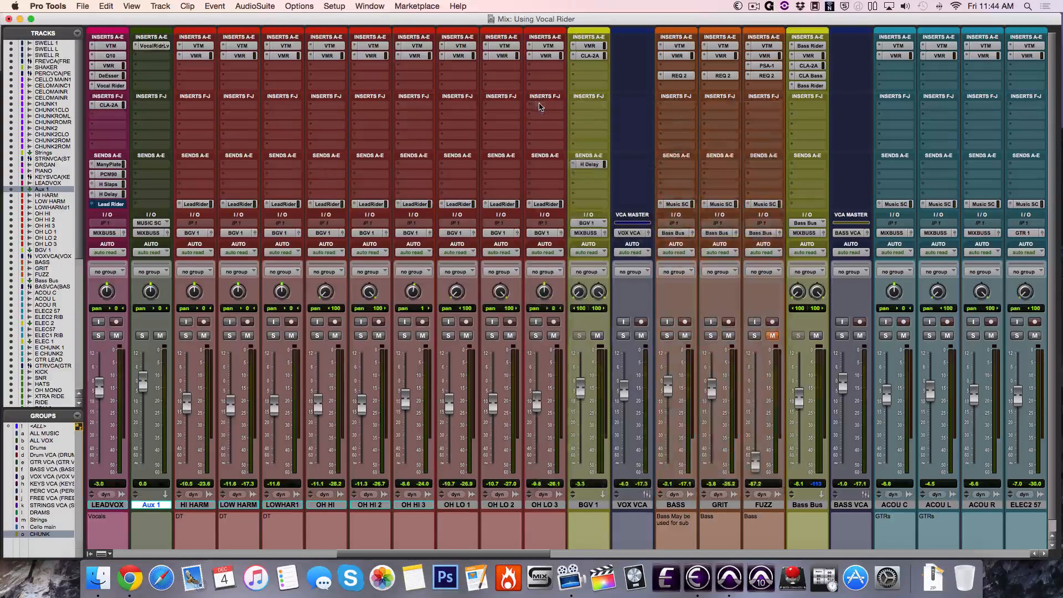
Hide the Aux 1 track and check which mono bus feeds the input of the existing Music SC track.
{"action": "right_click", "coordinate": [157, 506]}
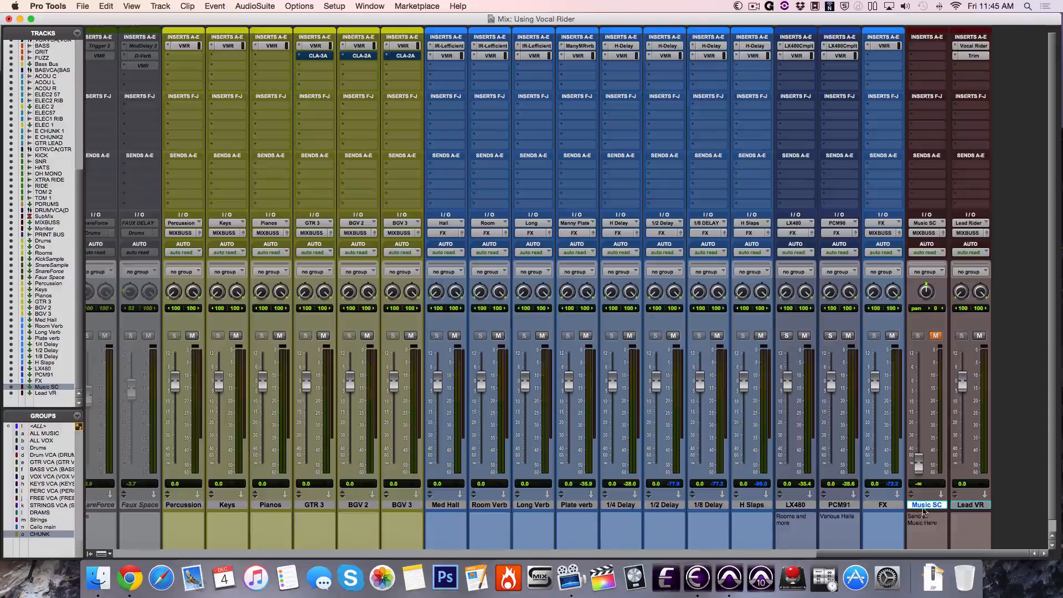
{"action": "left_click", "coordinate": [925, 222]}
{"action": "mouse_move", "coordinate": [941, 224]}
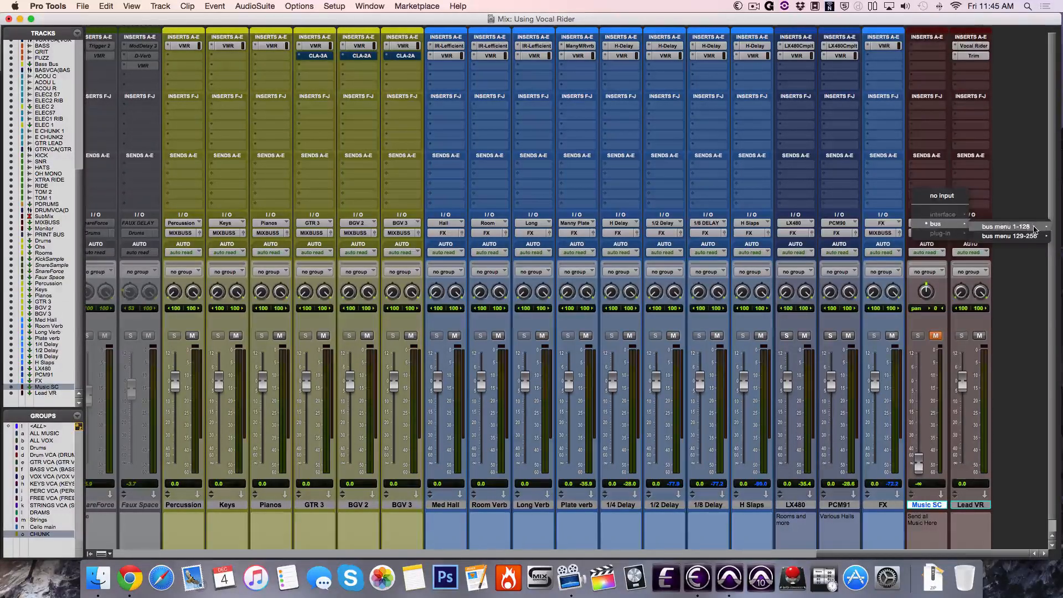
{"action": "mouse_move", "coordinate": [1035, 229]}
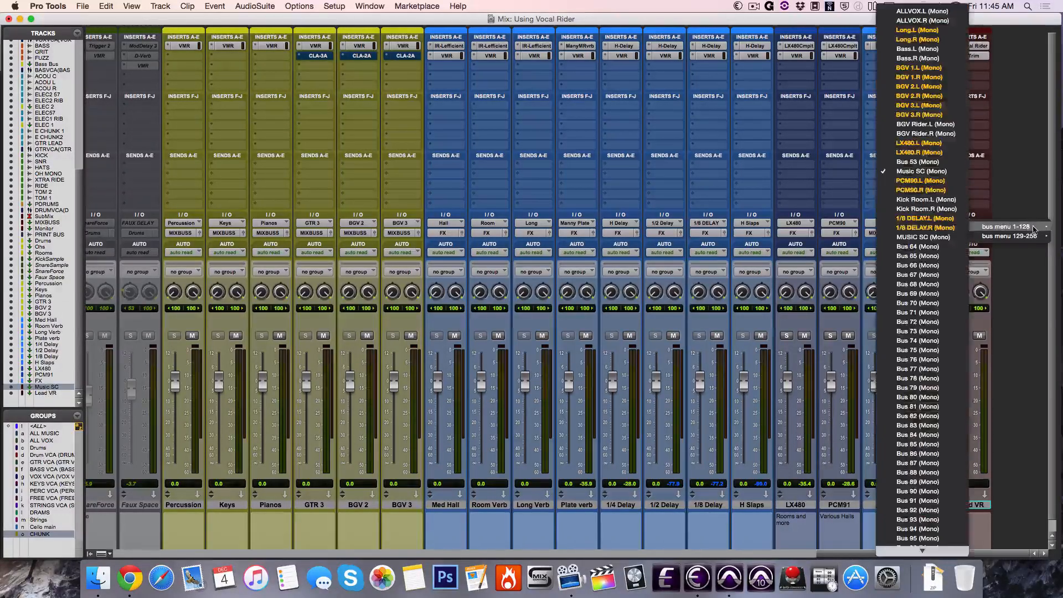
{"action": "left_click", "coordinate": [791, 175]}
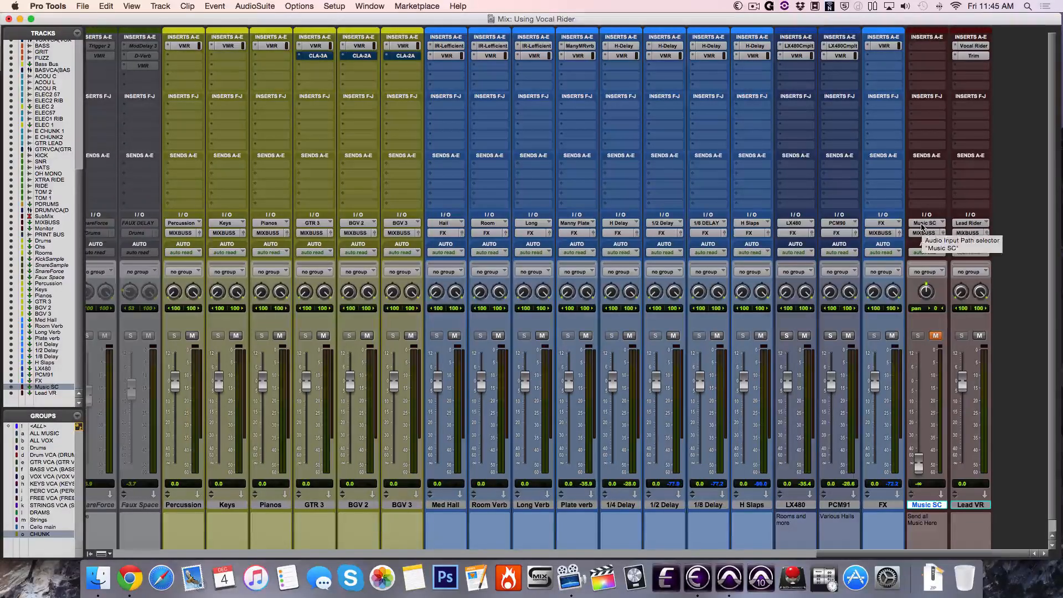
Show the expanded Send E controls on all channel strips and open the Music SC send window of a CELOMAIN track.
{"action": "scroll", "coordinate": [922, 227], "scroll_direction": "left", "scroll_amount": 15}
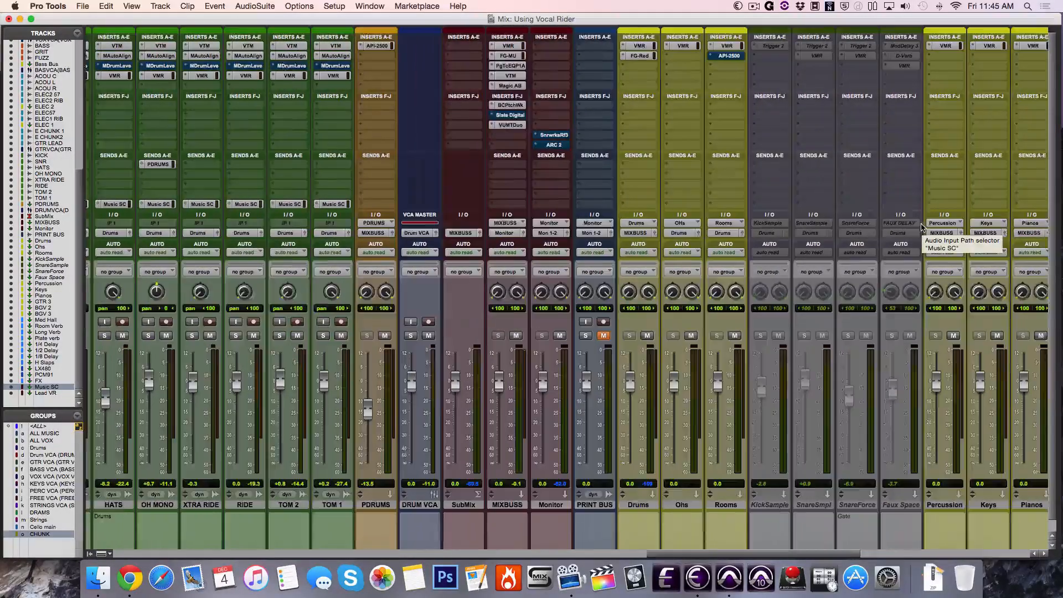
{"action": "scroll", "coordinate": [922, 227], "scroll_direction": "left", "scroll_amount": 10}
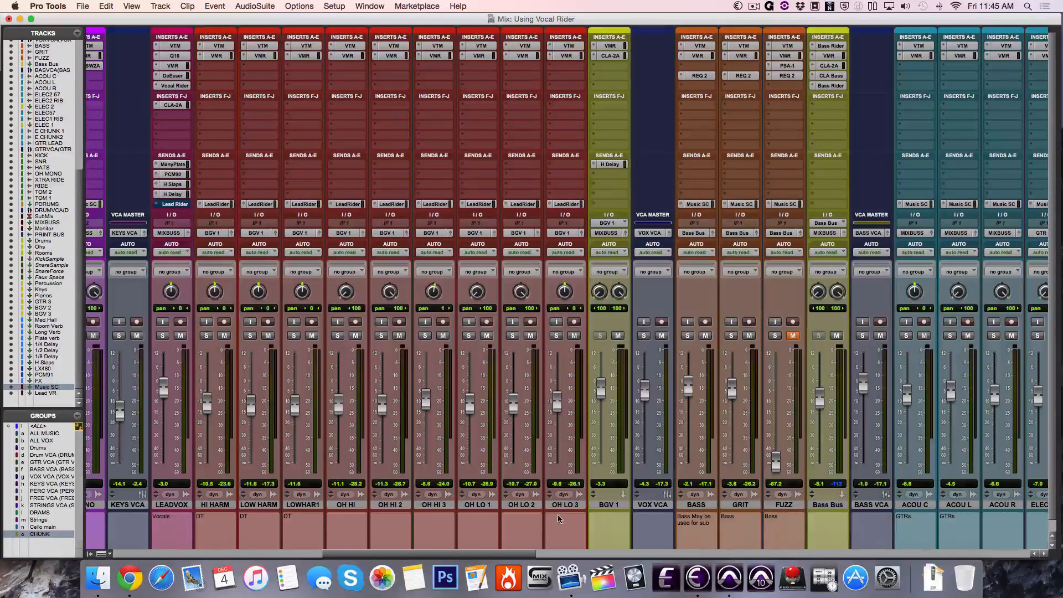
{"action": "scroll", "coordinate": [304, 482], "scroll_direction": "left", "scroll_amount": 10}
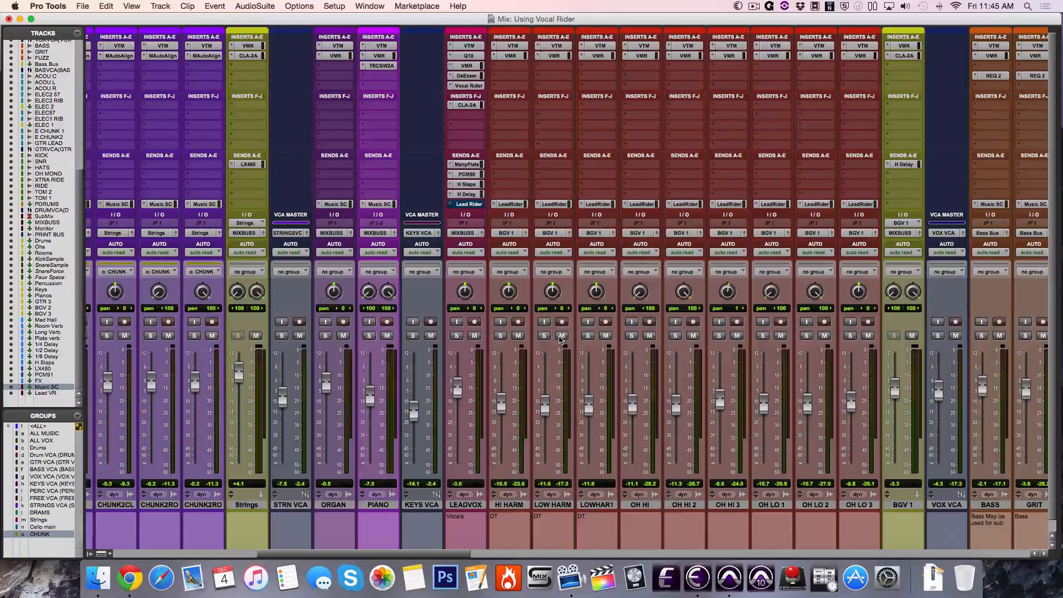
{"action": "scroll", "coordinate": [559, 339], "scroll_direction": "left", "scroll_amount": 20}
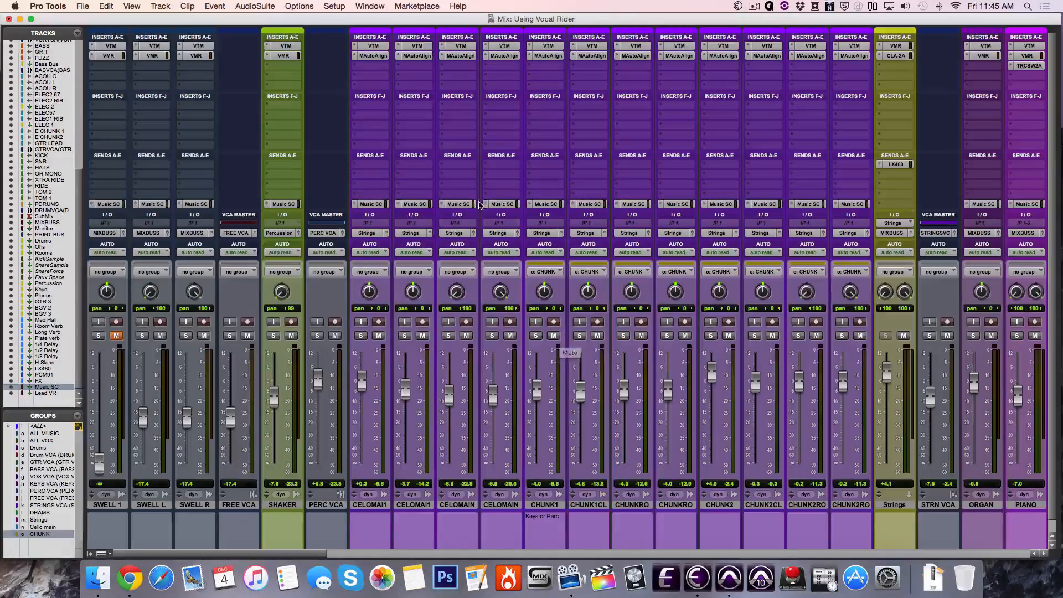
{"action": "left_click", "coordinate": [486, 204], "text": "super"}
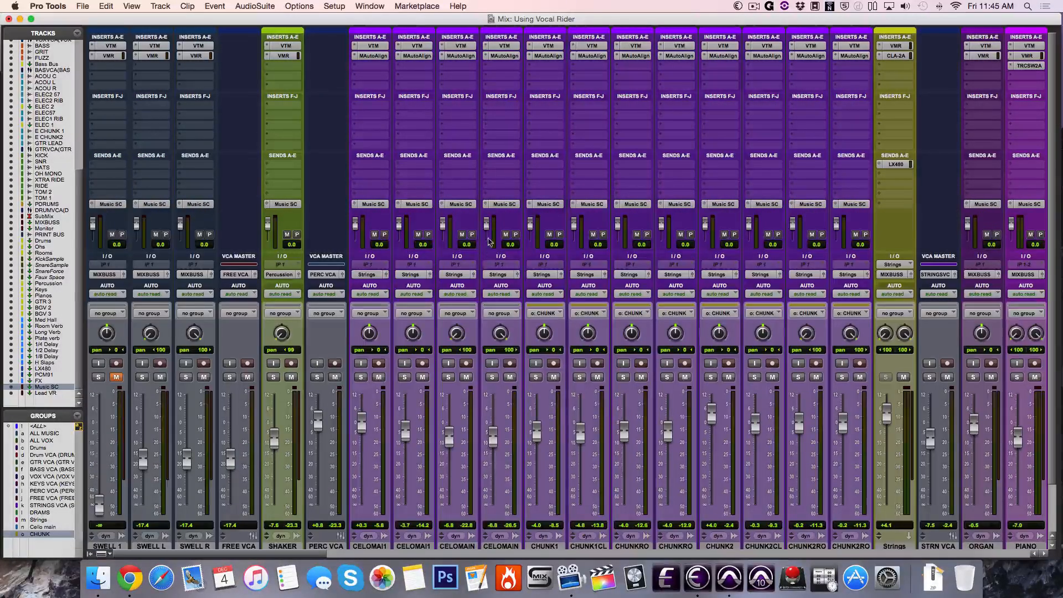
{"action": "left_click", "coordinate": [503, 204]}
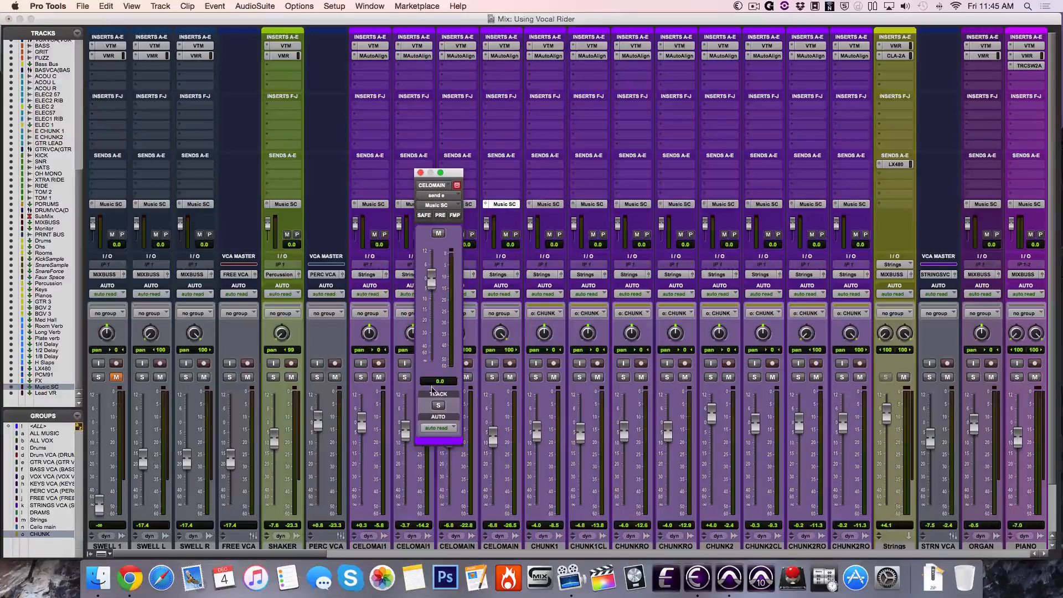
Review the Music SC send levels on the string, keys, bass, guitar and drum tracks, and close the floating send window.
{"action": "scroll", "coordinate": [527, 455], "scroll_direction": "down", "scroll_amount": 2}
{"action": "scroll", "coordinate": [499, 366], "scroll_direction": "right", "scroll_amount": 5}
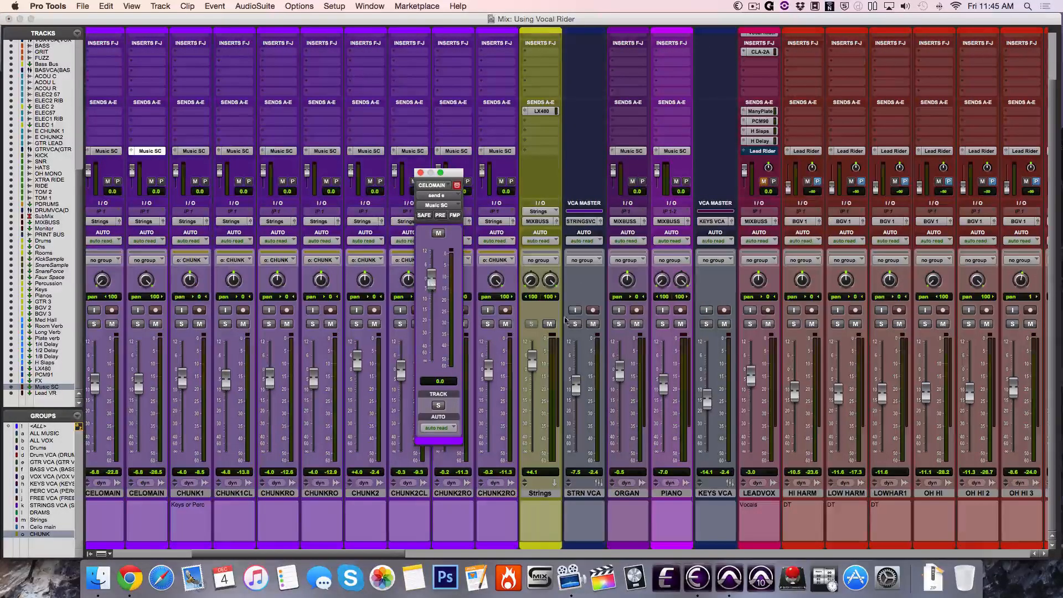
{"action": "scroll", "coordinate": [565, 320], "scroll_direction": "right", "scroll_amount": 5}
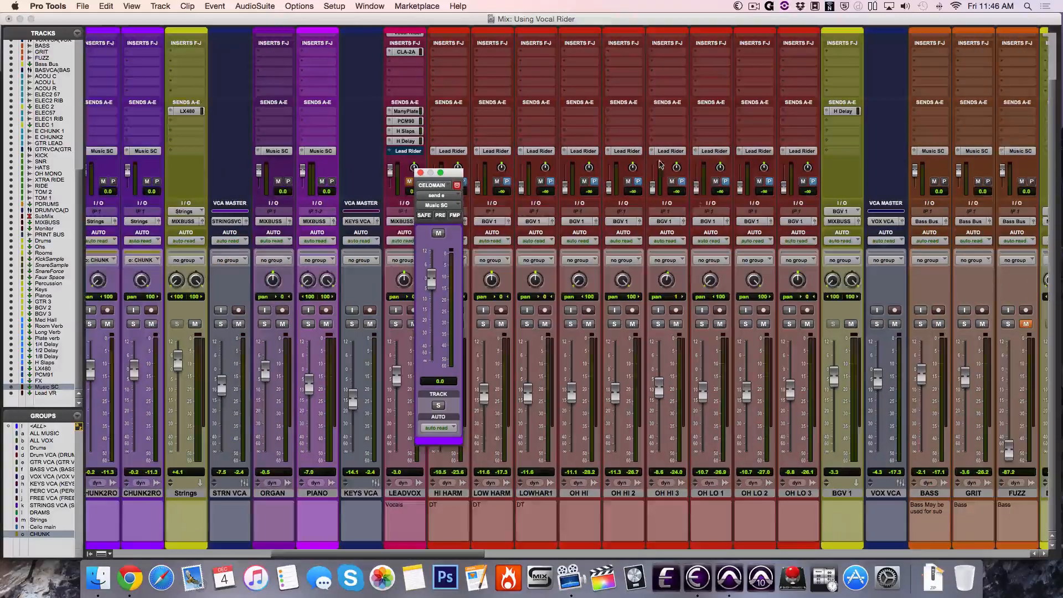
{"action": "scroll", "coordinate": [661, 164], "scroll_direction": "right", "scroll_amount": 5}
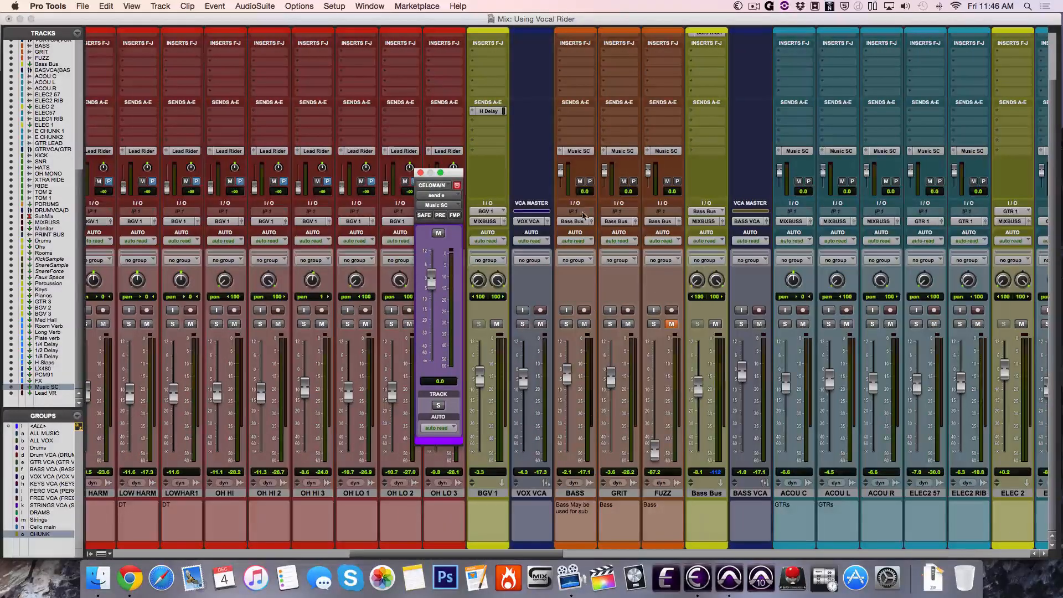
{"action": "scroll", "coordinate": [586, 216], "scroll_direction": "right", "scroll_amount": 4}
{"action": "scroll", "coordinate": [725, 184], "scroll_direction": "right", "scroll_amount": 8}
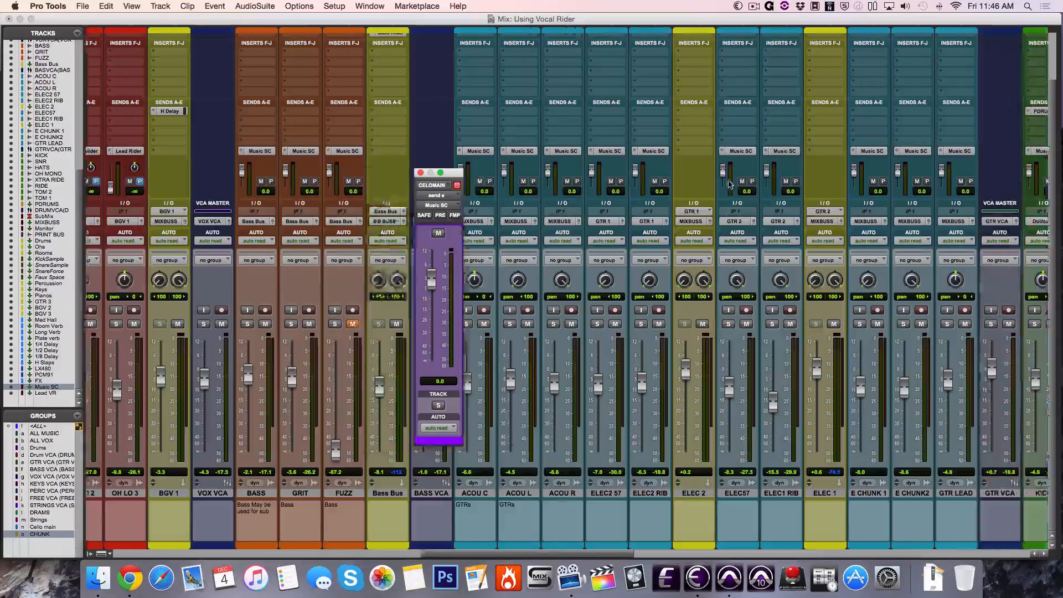
{"action": "scroll", "coordinate": [729, 185], "scroll_direction": "left", "scroll_amount": 10}
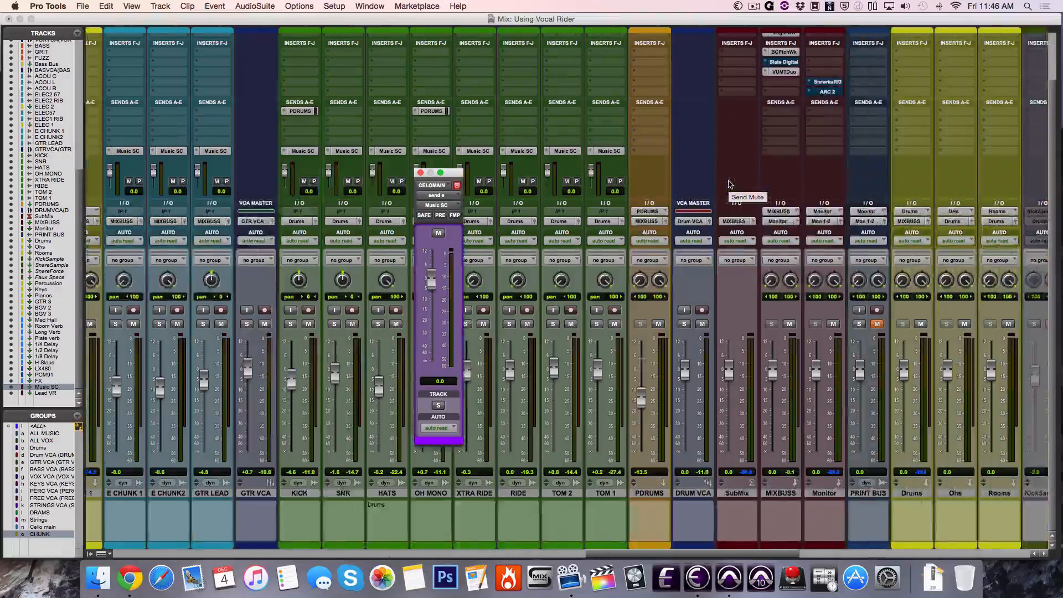
{"action": "scroll", "coordinate": [729, 185], "scroll_direction": "left", "scroll_amount": 8}
{"action": "scroll", "coordinate": [729, 184], "scroll_direction": "up", "scroll_amount": 1}
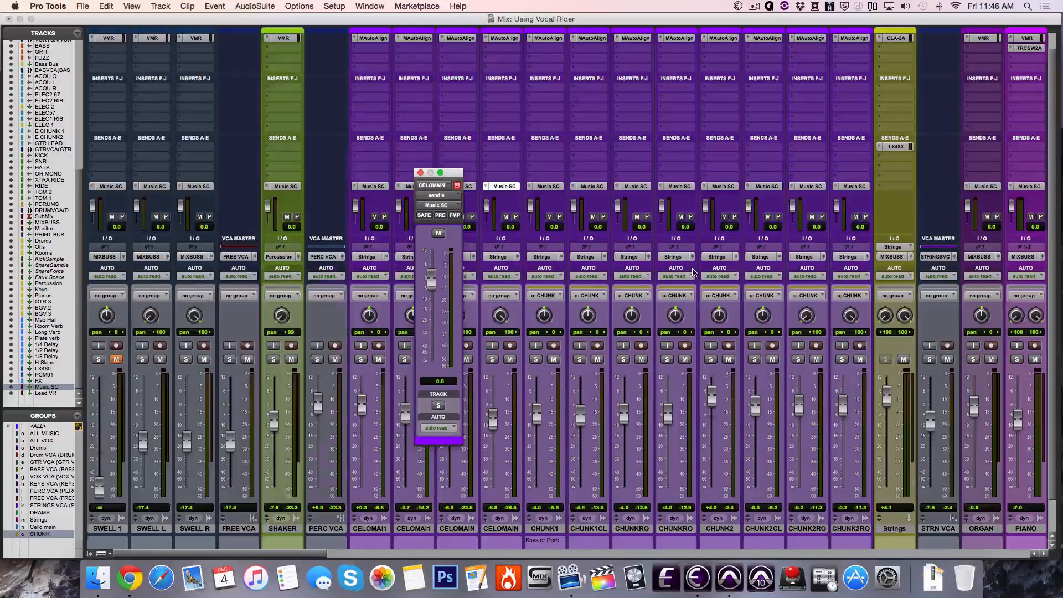
{"action": "scroll", "coordinate": [626, 269], "scroll_direction": "right", "scroll_amount": 15}
{"action": "scroll", "coordinate": [694, 272], "scroll_direction": "right", "scroll_amount": 12}
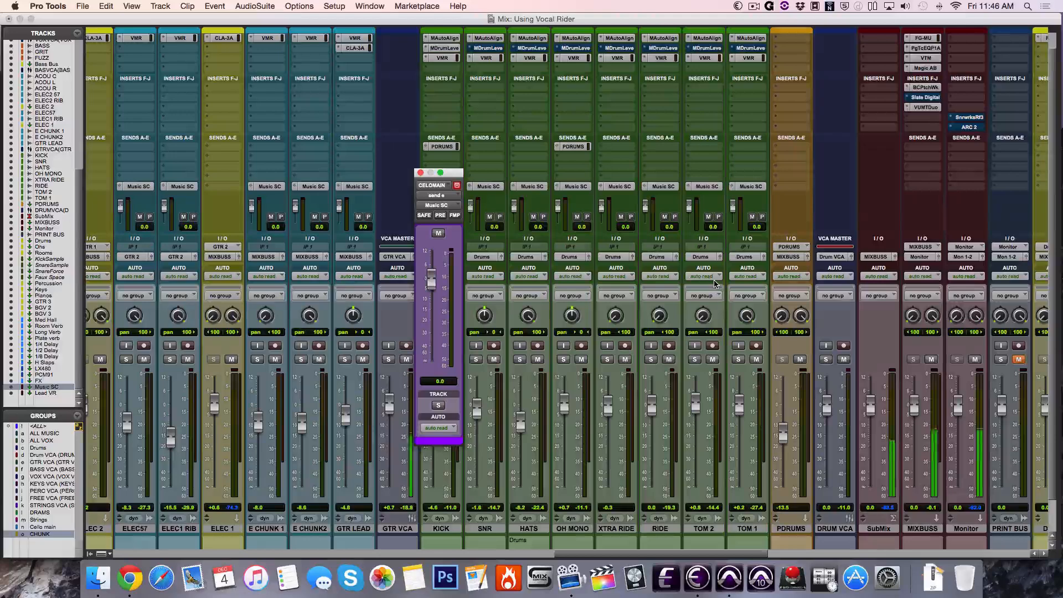
{"action": "left_click", "coordinate": [420, 173]}
Examine the Music SC send meters from the shaker and strings through the bass, guitars and drums during playback.
{"action": "scroll", "coordinate": [538, 247], "scroll_direction": "left", "scroll_amount": 10}
{"action": "scroll", "coordinate": [539, 246], "scroll_direction": "left", "scroll_amount": 4}
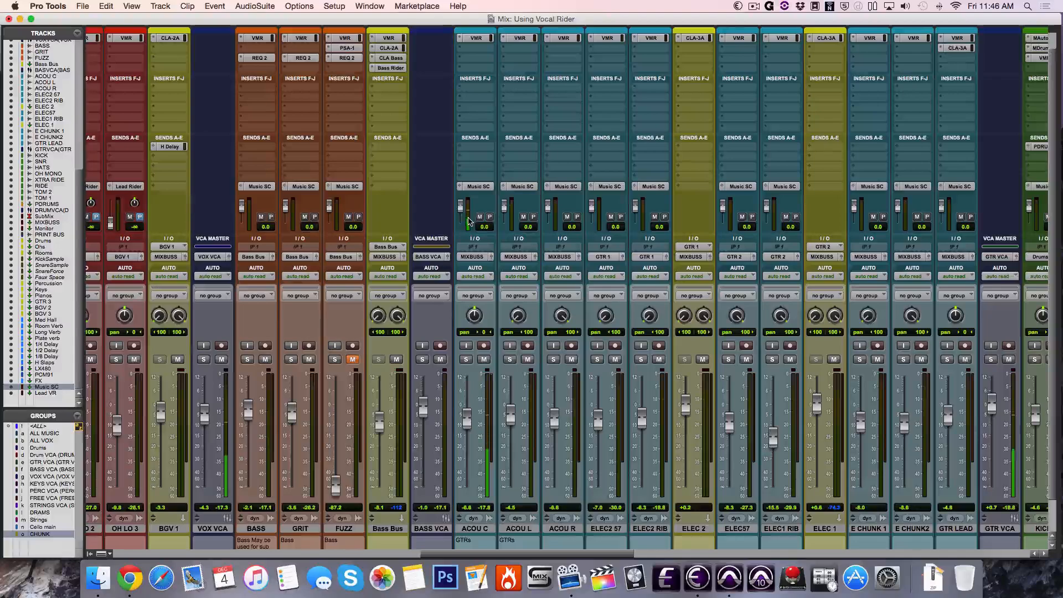
{"action": "scroll", "coordinate": [466, 225], "scroll_direction": "right", "scroll_amount": 15}
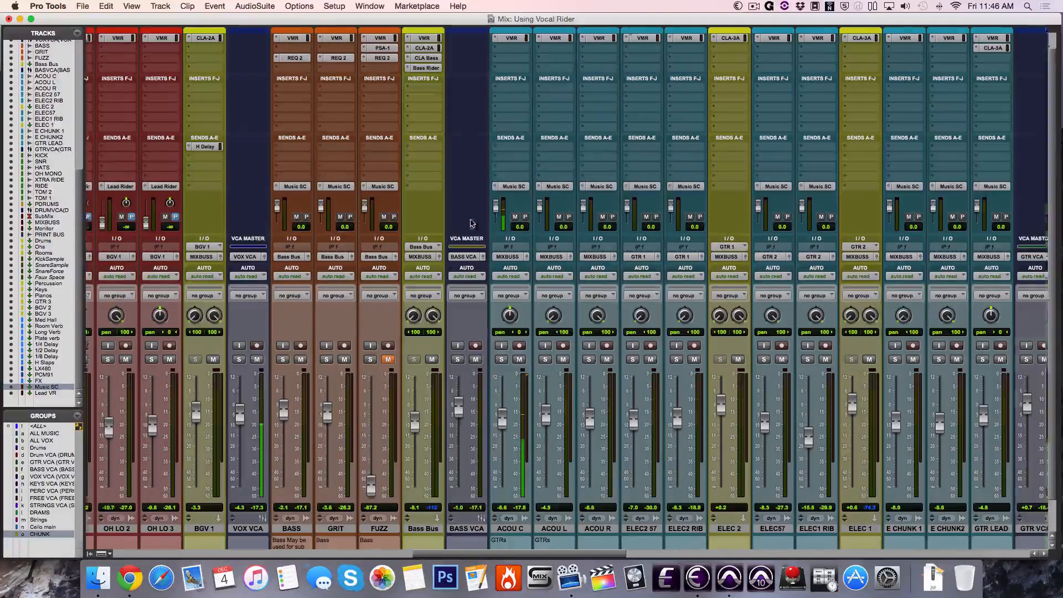
{"action": "scroll", "coordinate": [471, 223], "scroll_direction": "left", "scroll_amount": 6}
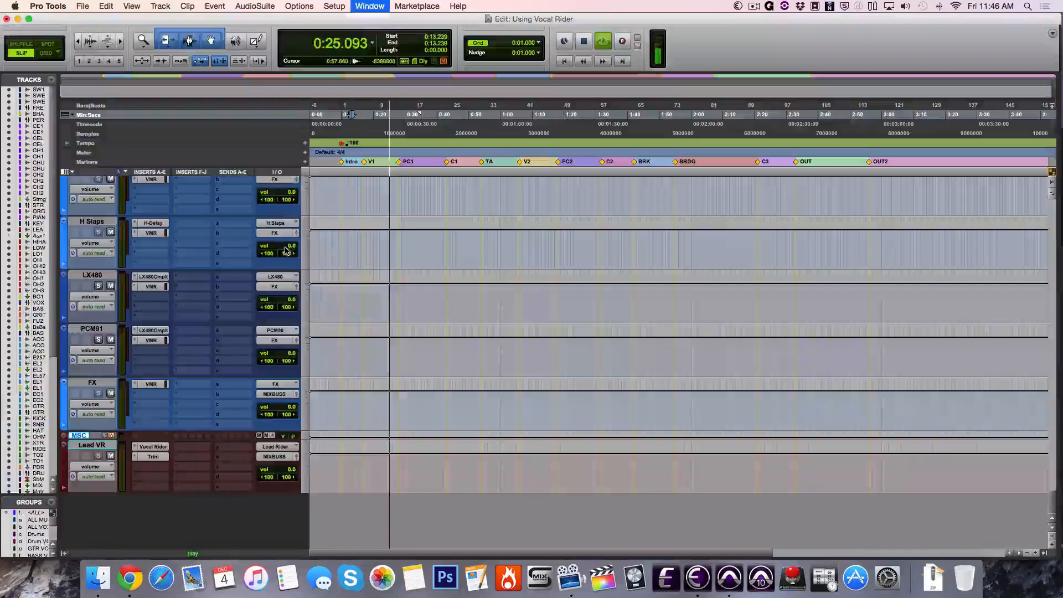
{"action": "key", "text": "super+equal"}
{"action": "key", "text": "super+equal"}
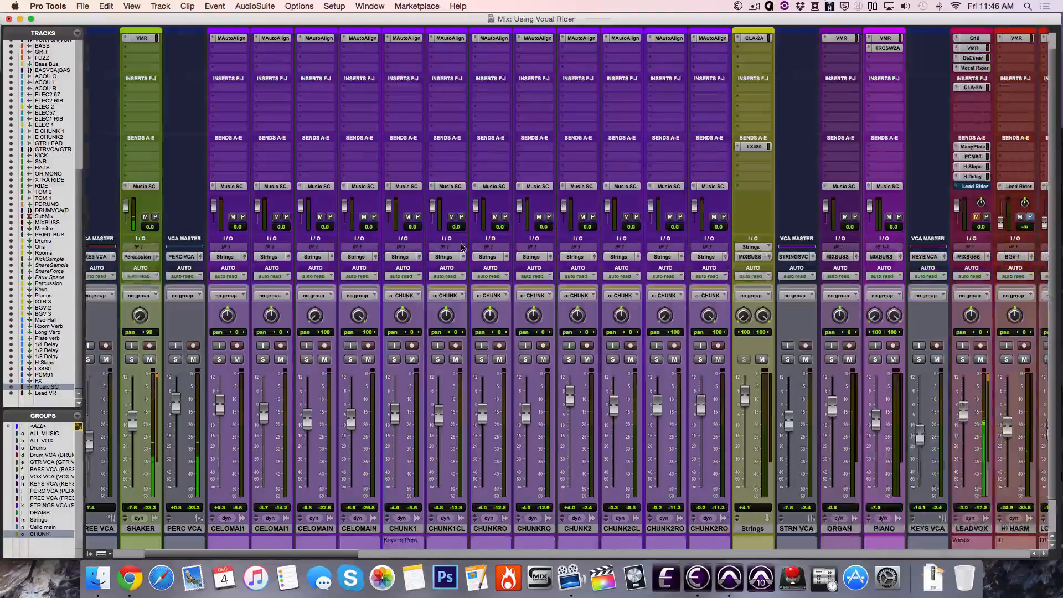
{"action": "scroll", "coordinate": [461, 247], "scroll_direction": "right", "scroll_amount": 15}
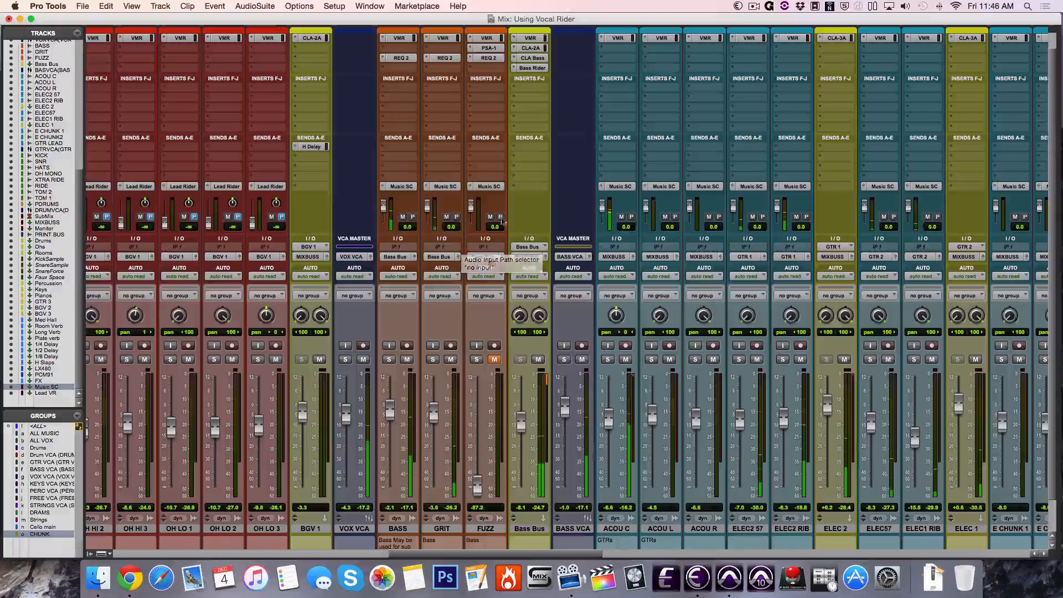
{"action": "scroll", "coordinate": [589, 225], "scroll_direction": "right", "scroll_amount": 5}
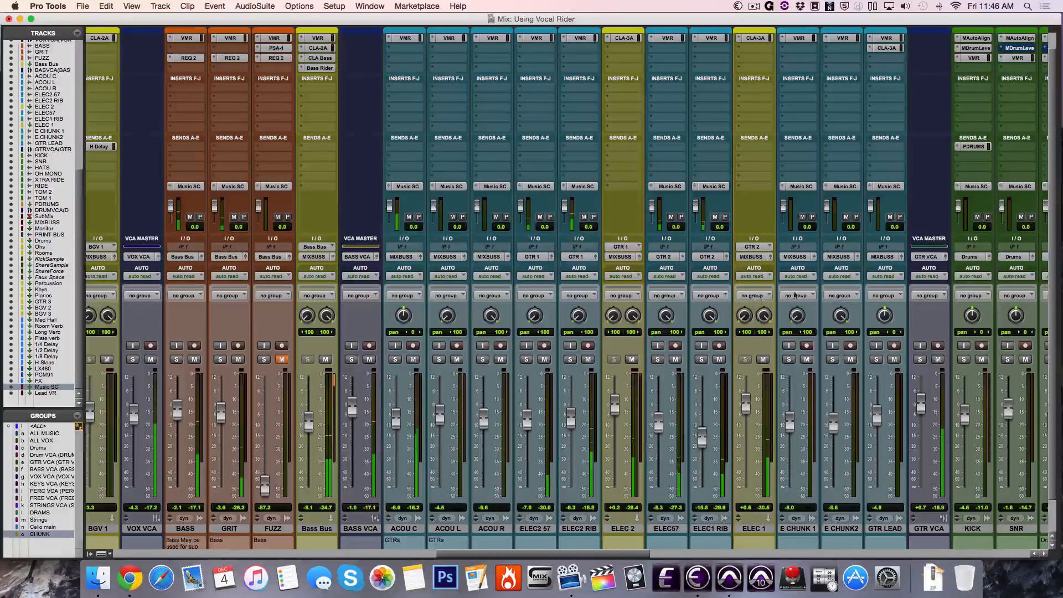
{"action": "scroll", "coordinate": [796, 295], "scroll_direction": "right", "scroll_amount": 5}
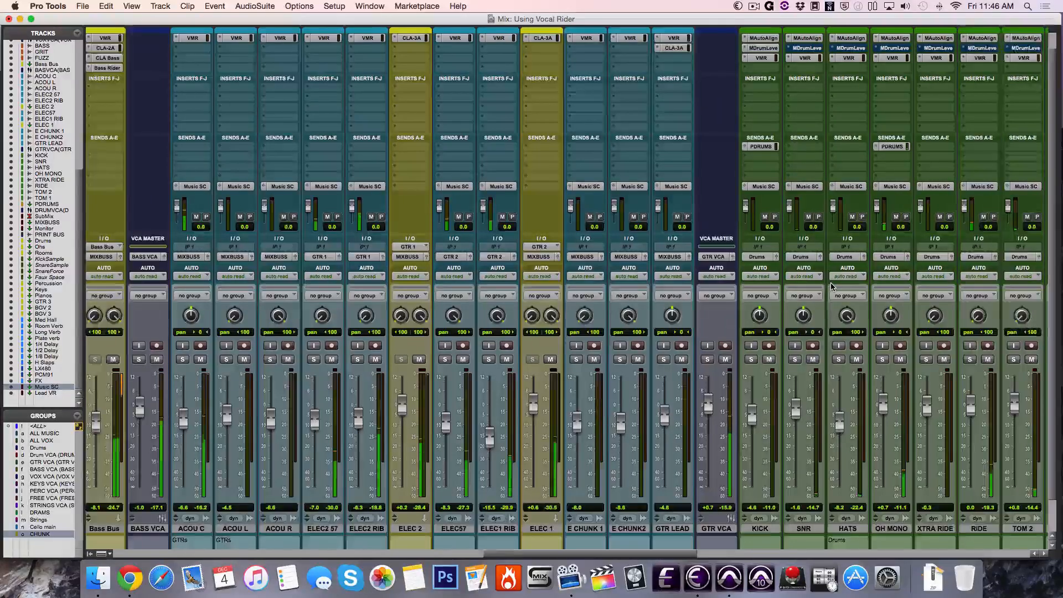
{"action": "scroll", "coordinate": [831, 286], "scroll_direction": "right", "scroll_amount": 5}
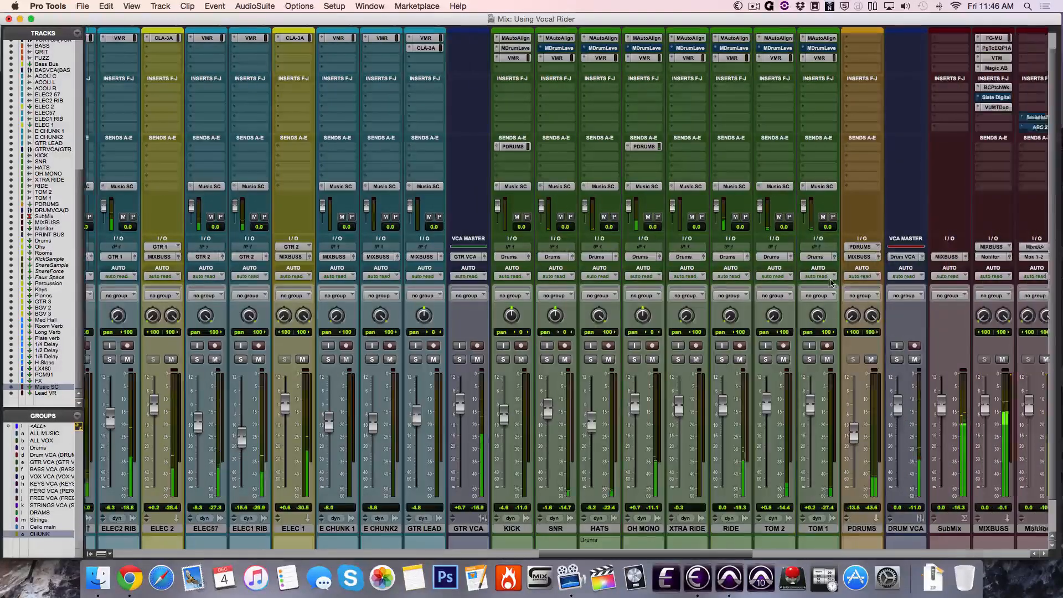
{"action": "scroll", "coordinate": [831, 282], "scroll_direction": "right", "scroll_amount": 3}
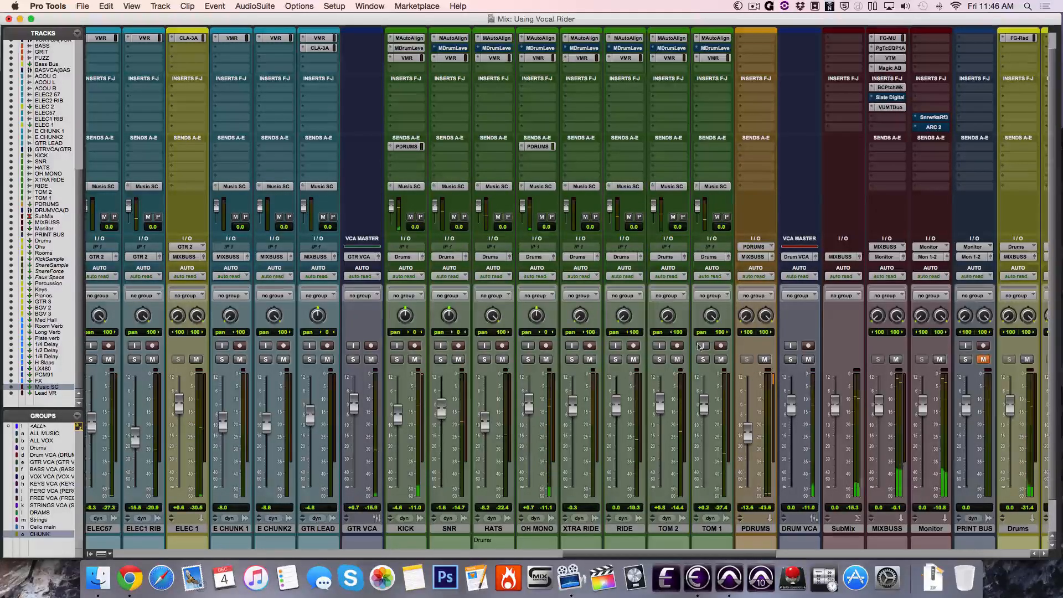
{"action": "scroll", "coordinate": [519, 397], "scroll_direction": "right", "scroll_amount": 5}
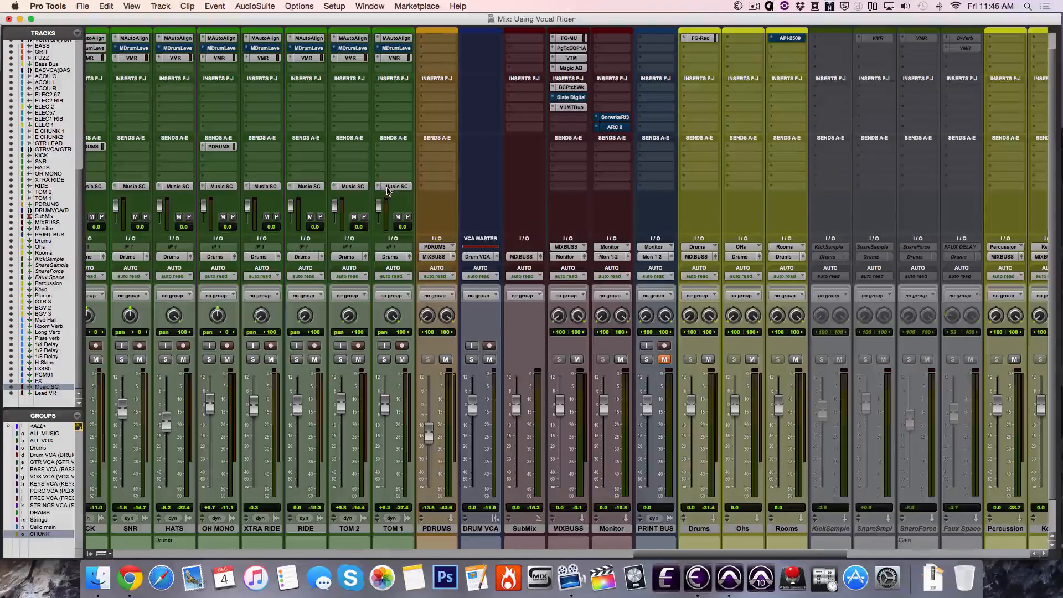
Unmute the Music SC track and raise its fader to 0.0 dB.
{"action": "scroll", "coordinate": [386, 191], "scroll_direction": "right", "scroll_amount": 15}
{"action": "left_click", "coordinate": [937, 360]}
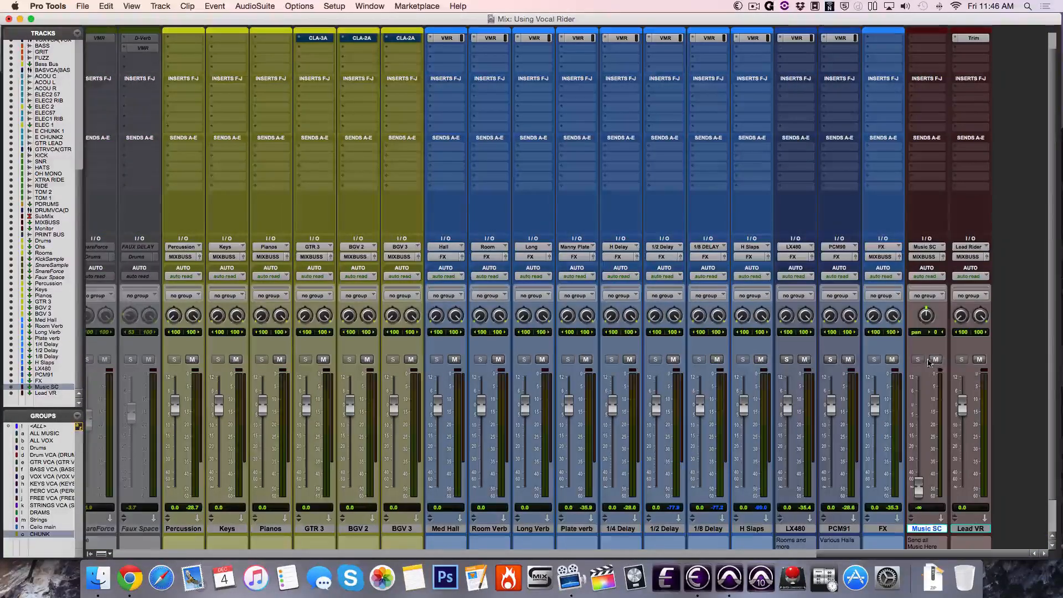
{"action": "left_click_drag", "start_coordinate": [917, 490], "coordinate": [927, 414]}
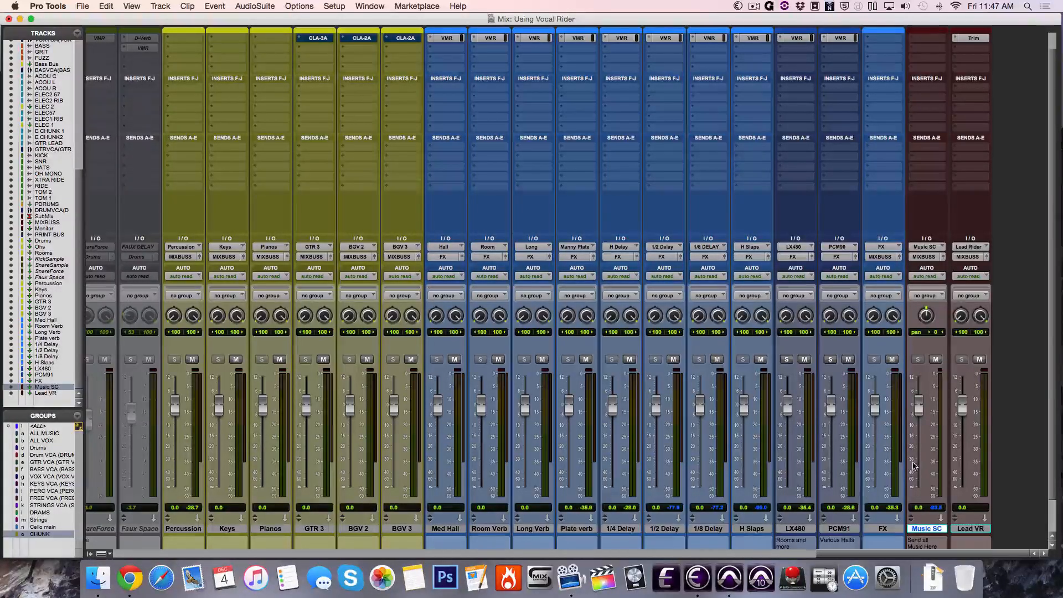
Audition the Music SC track by toggling its mute, leave it muted and pull its fader down to −∞.
{"action": "left_click", "coordinate": [934, 360]}
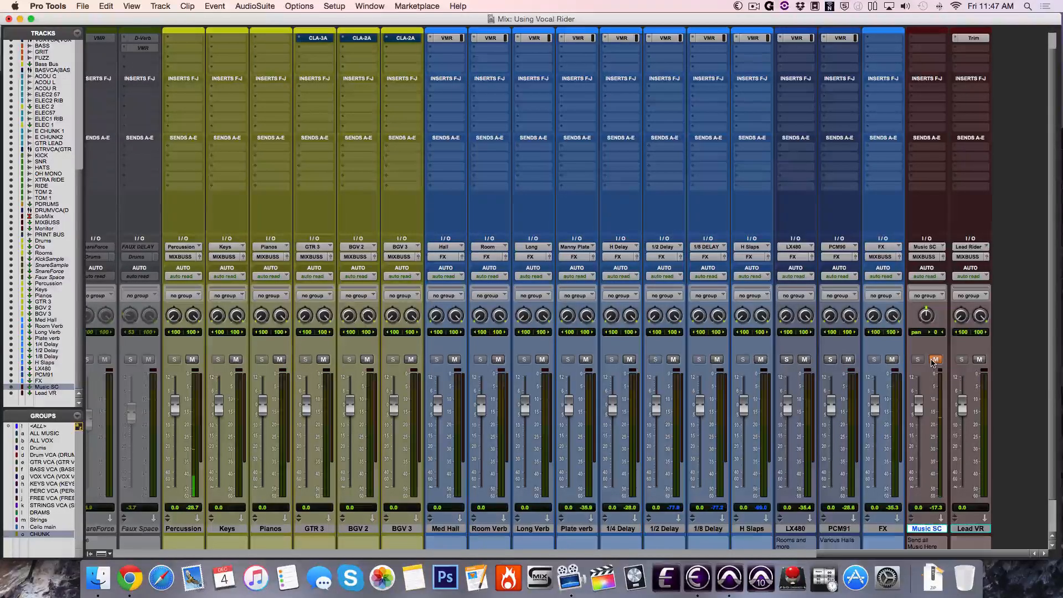
{"action": "left_click", "coordinate": [934, 361]}
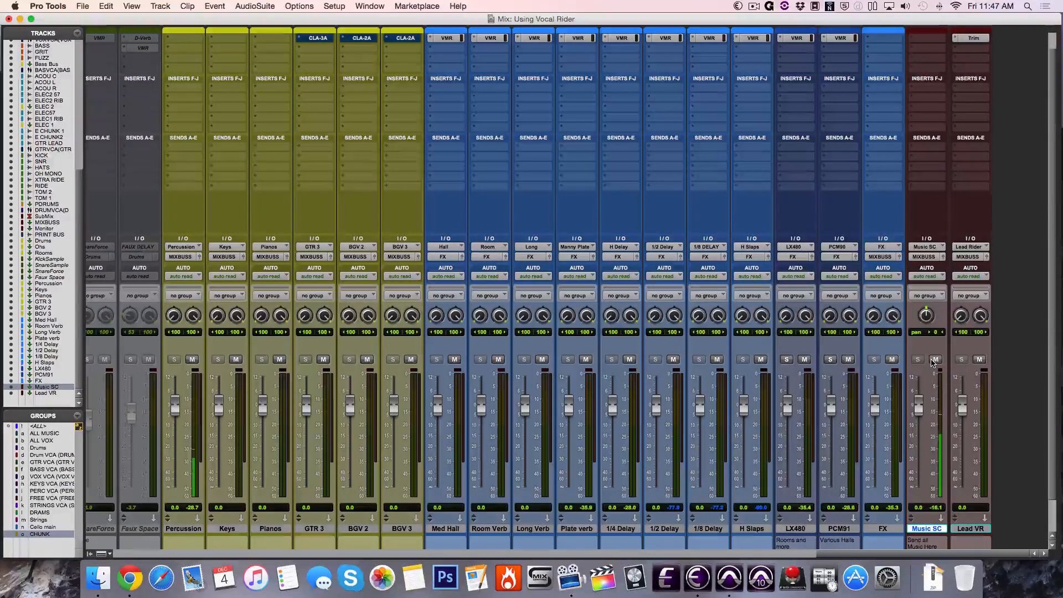
{"action": "left_click", "coordinate": [933, 360]}
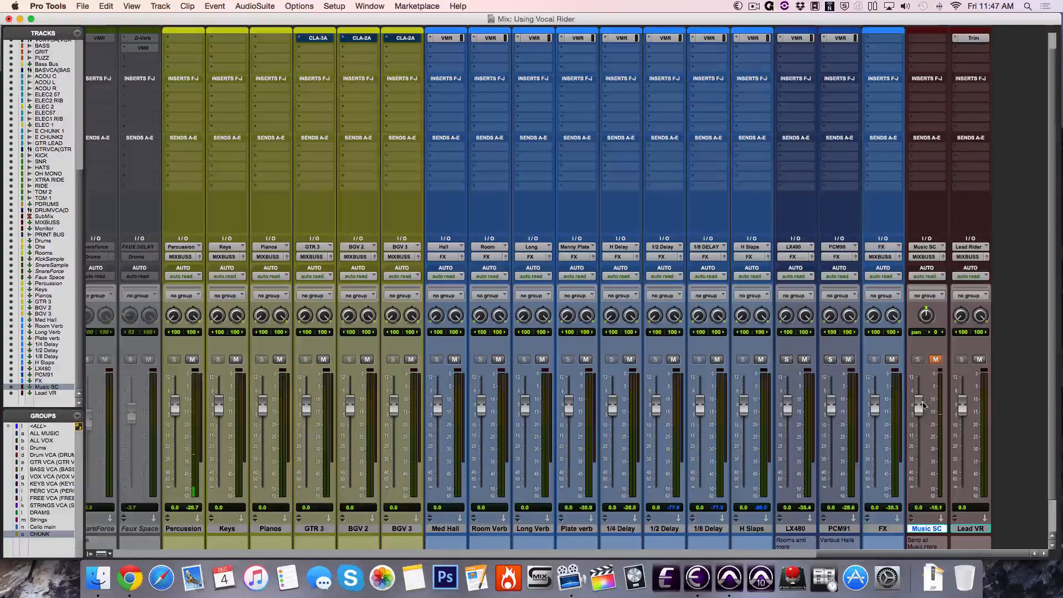
{"action": "left_click_drag", "start_coordinate": [919, 406], "coordinate": [918, 488]}
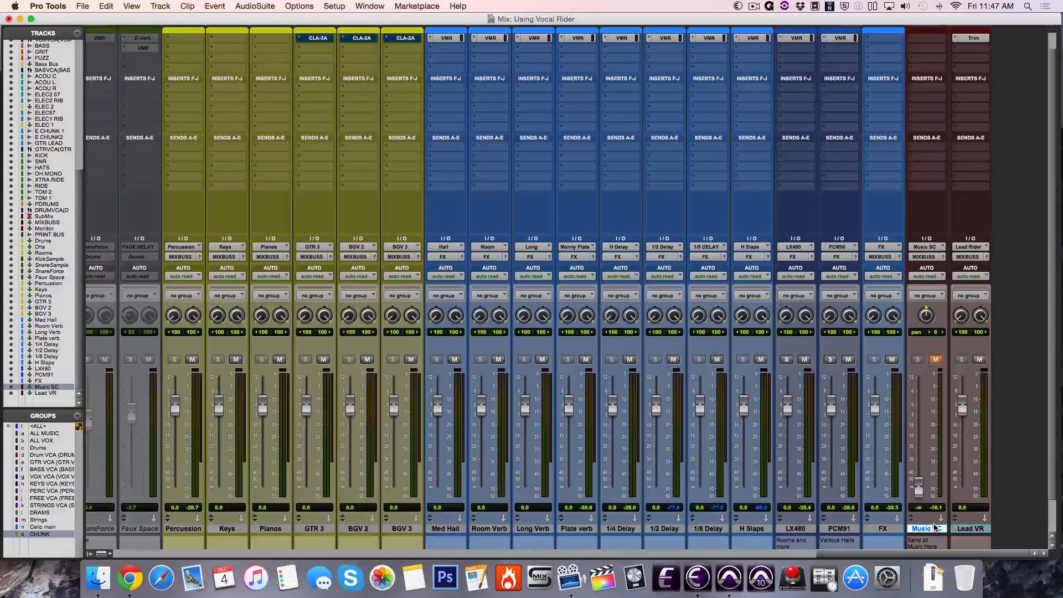
{"action": "scroll", "coordinate": [452, 244], "scroll_direction": "up", "scroll_amount": 2}
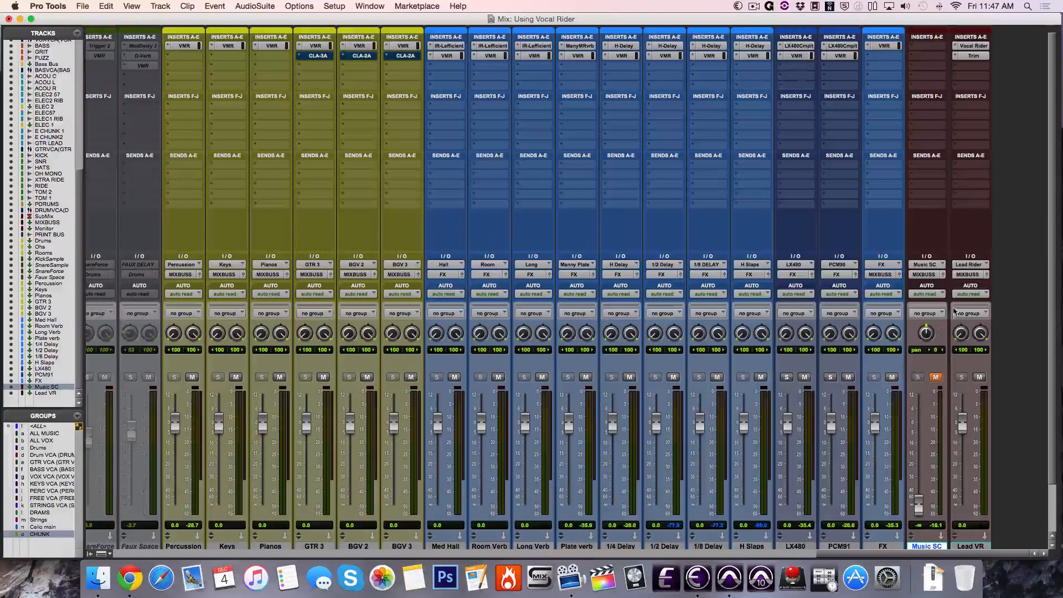
{"action": "scroll", "coordinate": [931, 365], "scroll_direction": "down", "scroll_amount": 3}
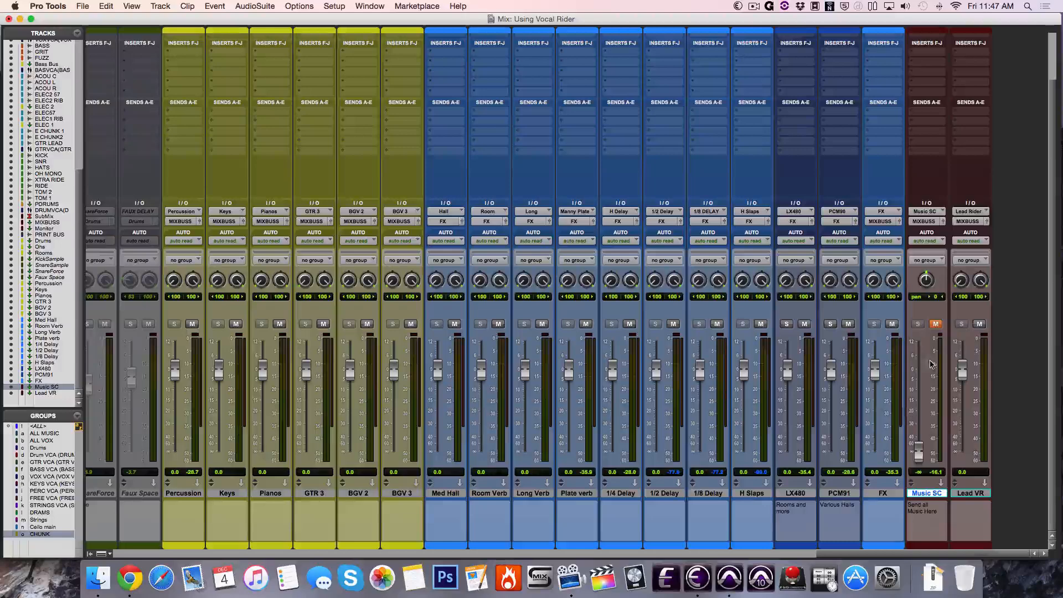
Open the Vocal Rider plug-in on the Lead VR track and close the floating send window.
{"action": "left_click", "coordinate": [969, 494]}
{"action": "scroll", "coordinate": [965, 352], "scroll_direction": "up", "scroll_amount": 3}
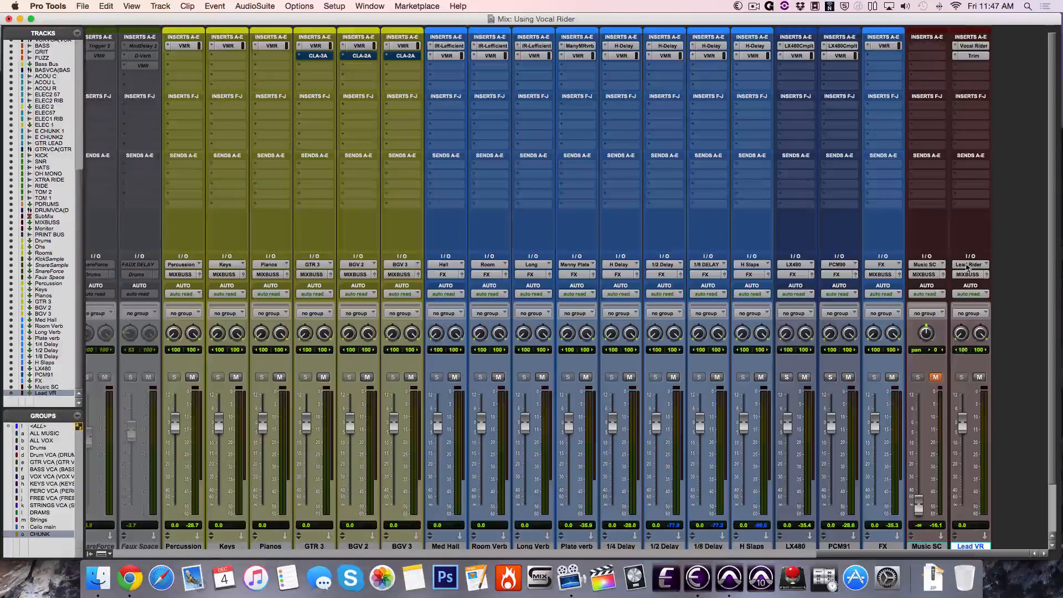
{"action": "left_click", "coordinate": [973, 46]}
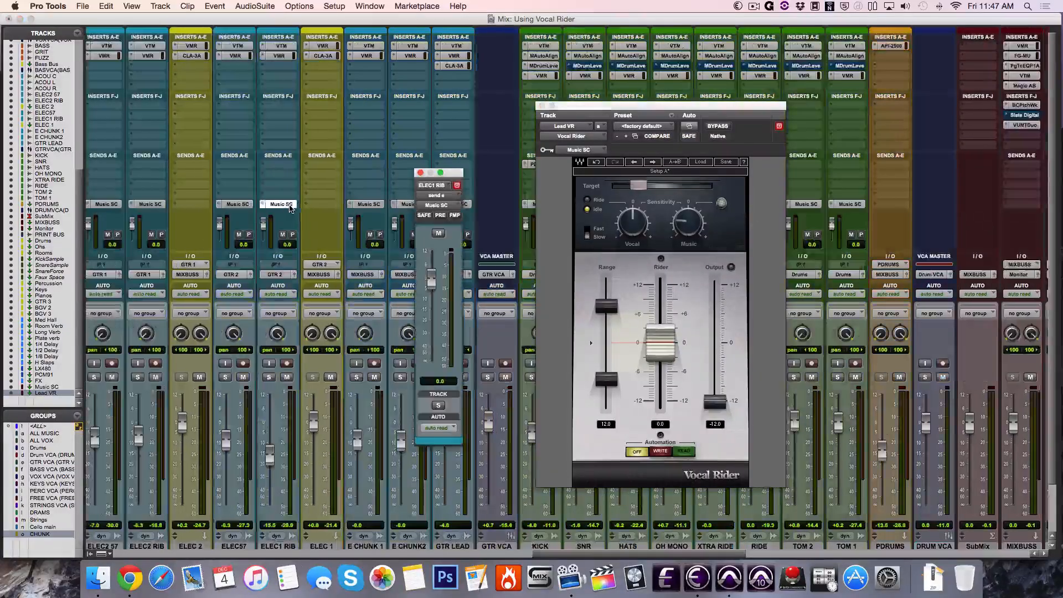
{"action": "left_click", "coordinate": [420, 173]}
{"action": "scroll", "coordinate": [886, 224], "scroll_direction": "right", "scroll_amount": 20}
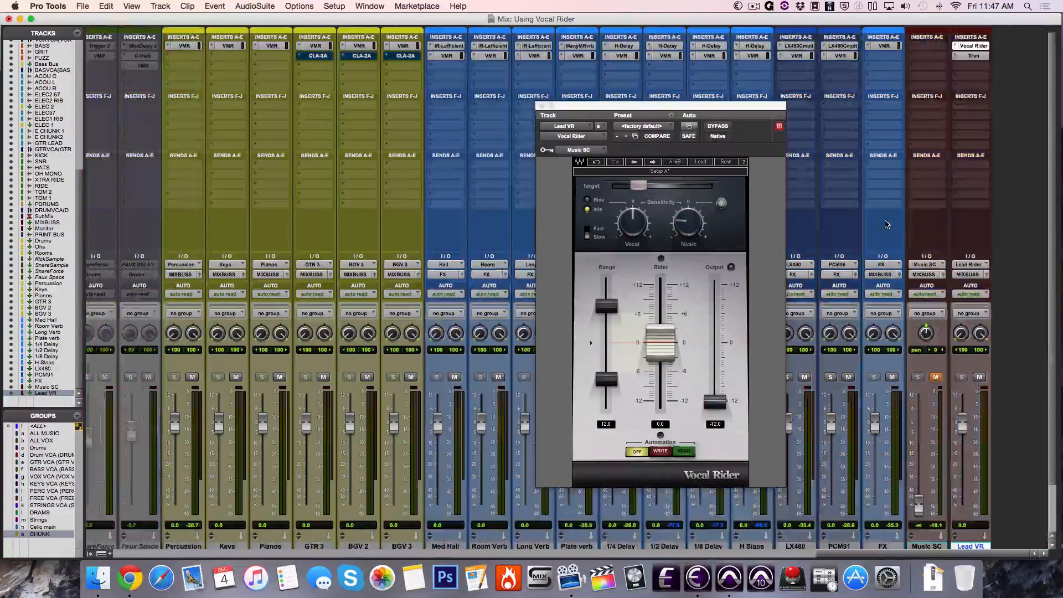
Set the key input of Vocal Rider to the Music SC (Mono) bus.
{"action": "left_click", "coordinate": [601, 151]}
{"action": "mouse_move", "coordinate": [604, 151]}
{"action": "mouse_move", "coordinate": [664, 158]}
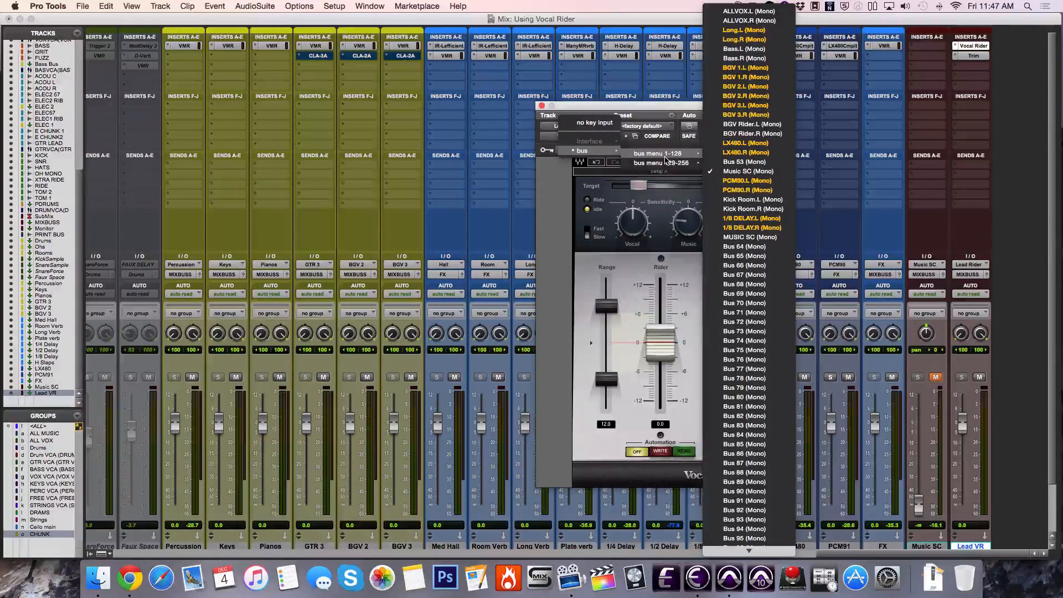
{"action": "left_click", "coordinate": [748, 171]}
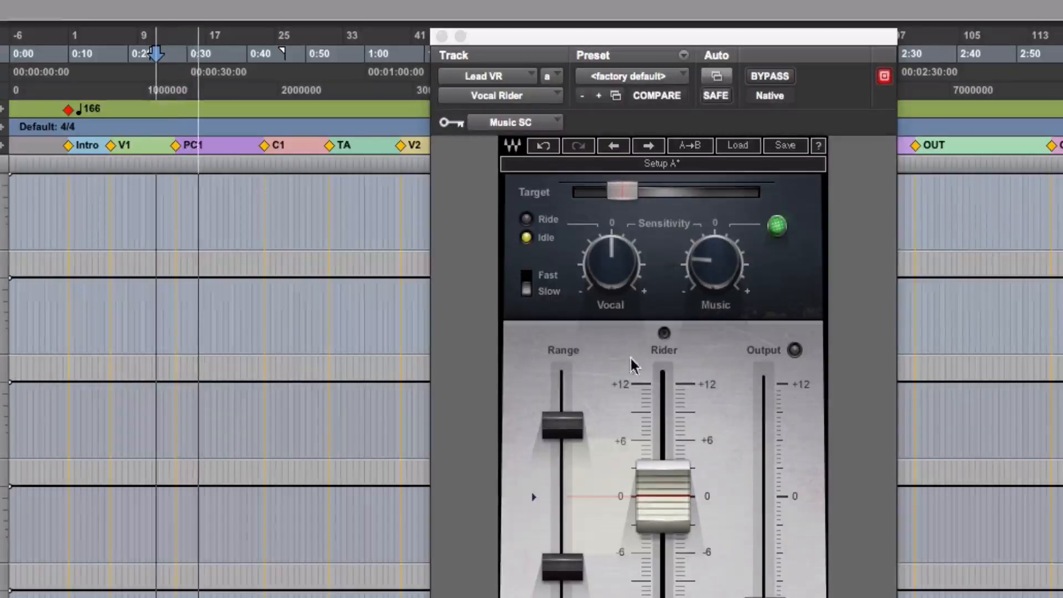
Fine-tune Vocal Rider's Music sensitivity to -7.2 during playback, and stop playback.
{"action": "scroll", "coordinate": [219, 382], "scroll_direction": "up", "scroll_amount": 10}
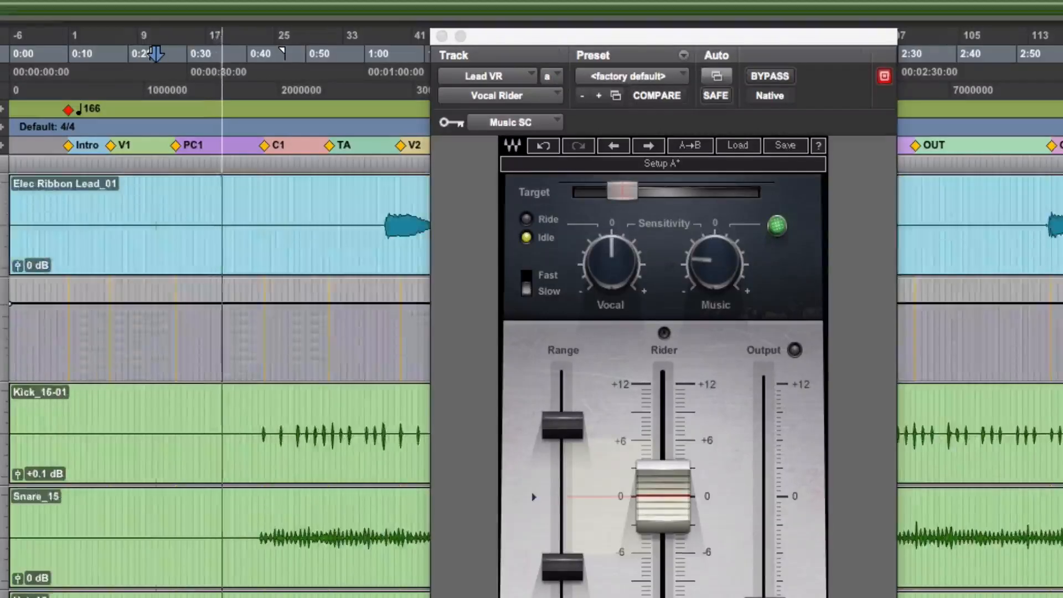
{"action": "scroll", "coordinate": [946, 350], "scroll_direction": "up", "scroll_amount": 4}
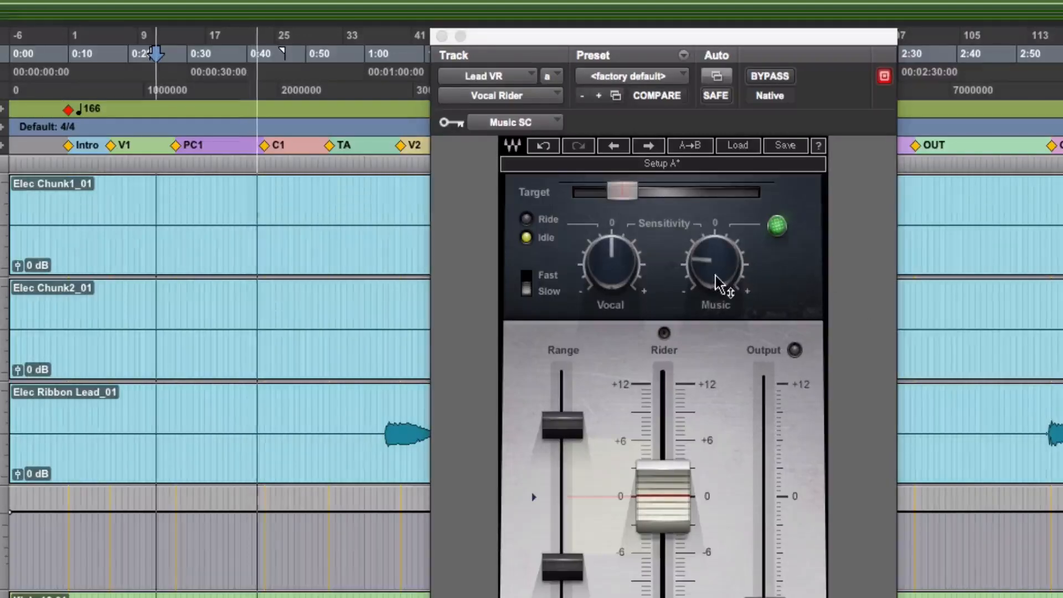
{"action": "mouse_move", "coordinate": [720, 284]}
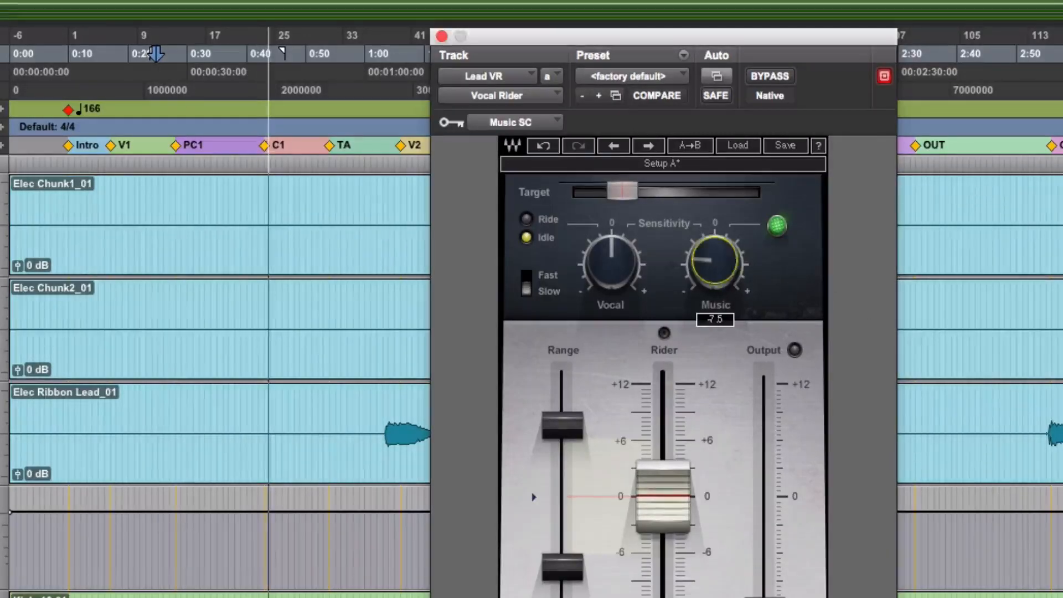
{"action": "left_click_drag", "start_coordinate": [720, 284], "coordinate": [720, 281]}
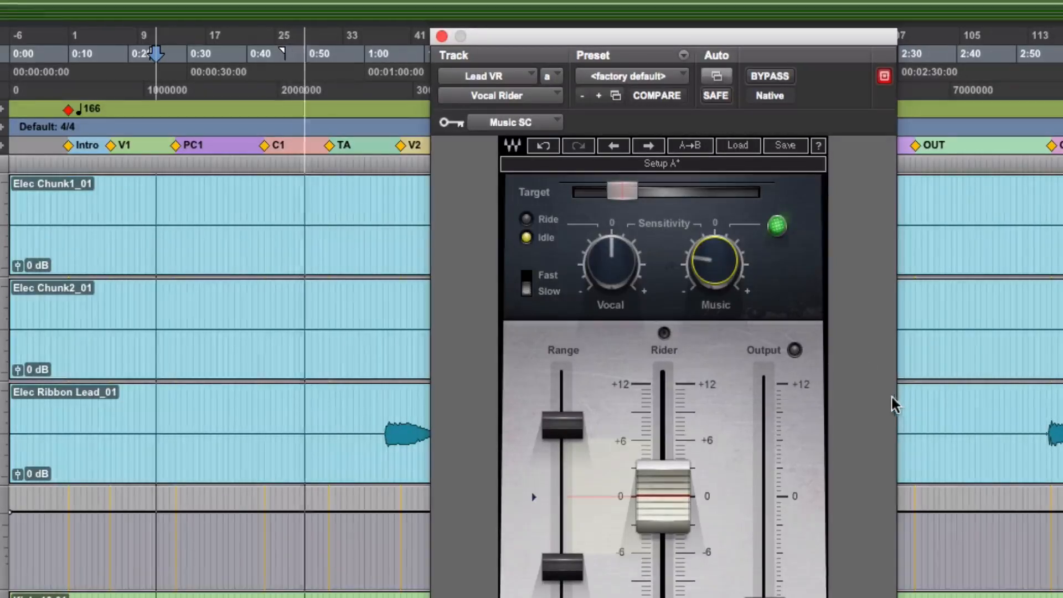
{"action": "key", "text": "space"}
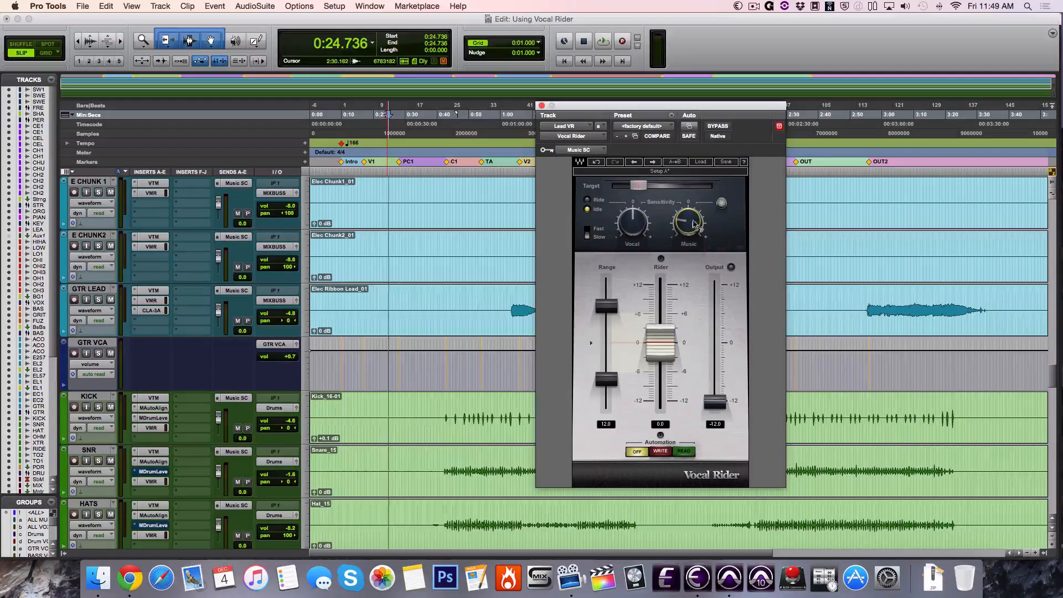
Set Vocal Rider's range to 11.7, and try its output at -5.1 before returning it to -12.0.
{"action": "left_click_drag", "start_coordinate": [665, 367], "coordinate": [665, 381]}
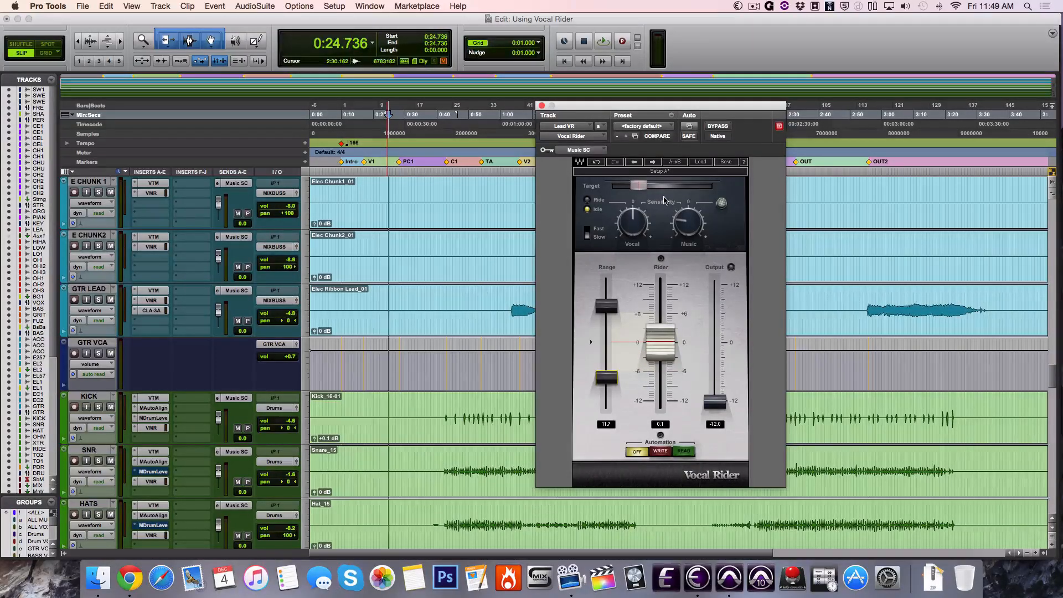
{"action": "left_click_drag", "start_coordinate": [715, 403], "coordinate": [715, 368]}
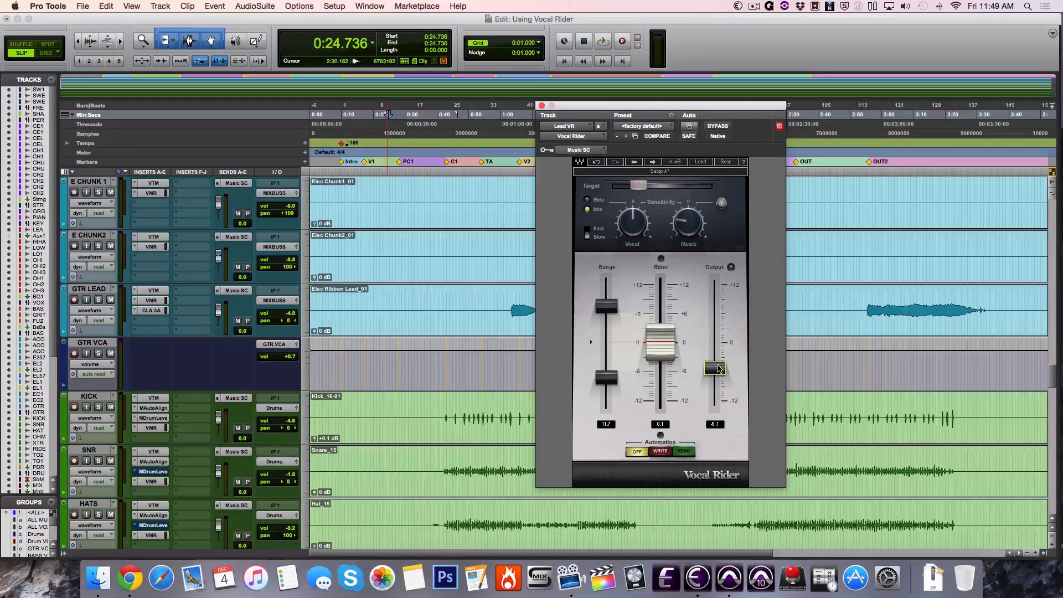
{"action": "left_click_drag", "start_coordinate": [719, 370], "coordinate": [729, 409]}
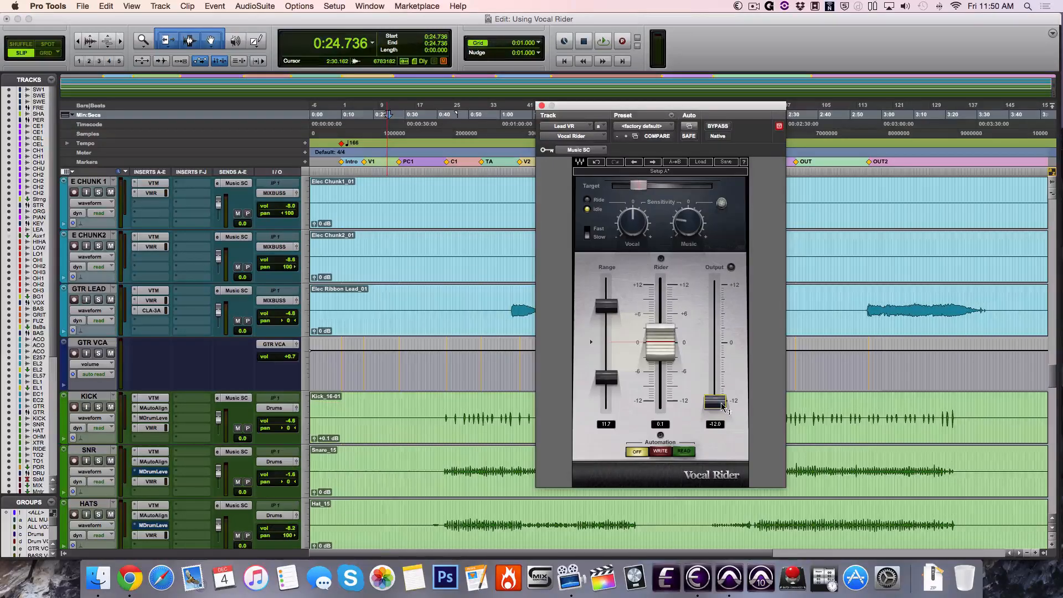
{"action": "left_click_drag", "start_coordinate": [724, 405], "coordinate": [723, 406]}
Switch to the mixer and open the Lead Rider send of the LEADVOX track in a floating window.
{"action": "key", "text": "super+equal"}
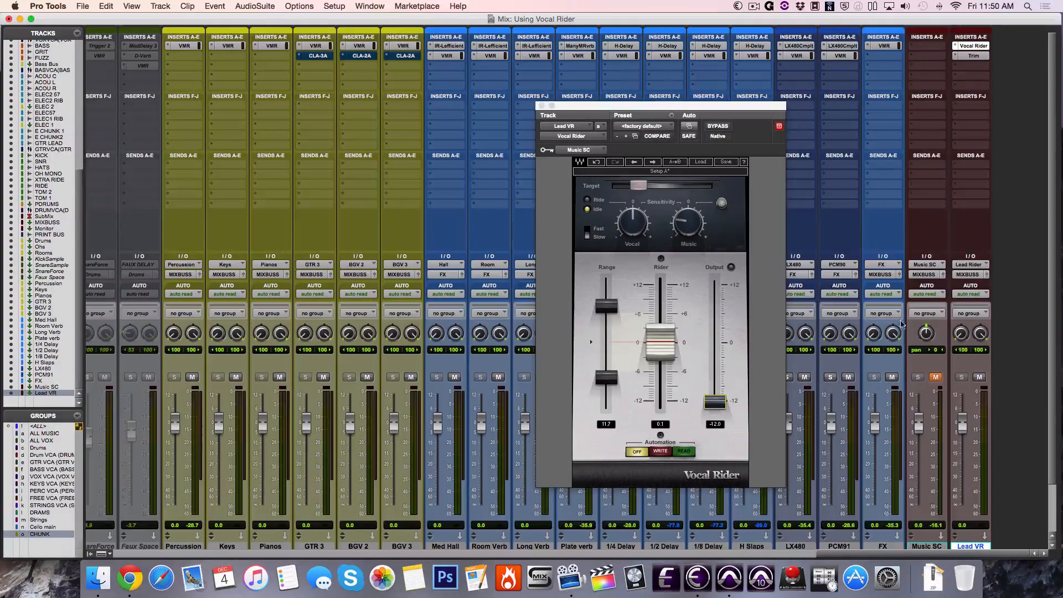
{"action": "scroll", "coordinate": [970, 264], "scroll_direction": "down", "scroll_amount": 5}
{"action": "scroll", "coordinate": [970, 264], "scroll_direction": "left", "scroll_amount": 20}
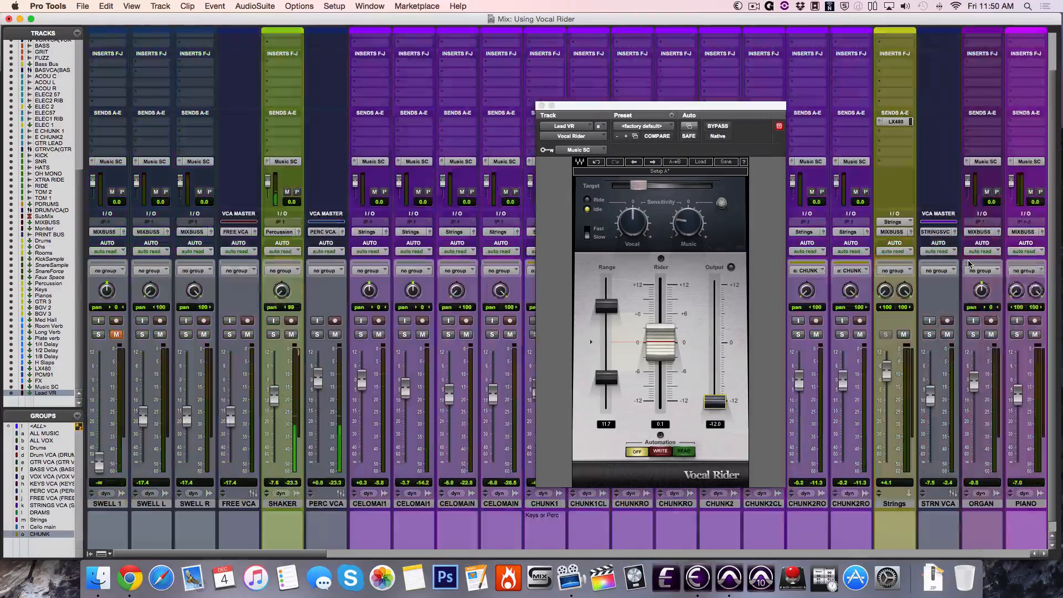
{"action": "scroll", "coordinate": [970, 265], "scroll_direction": "up", "scroll_amount": 3}
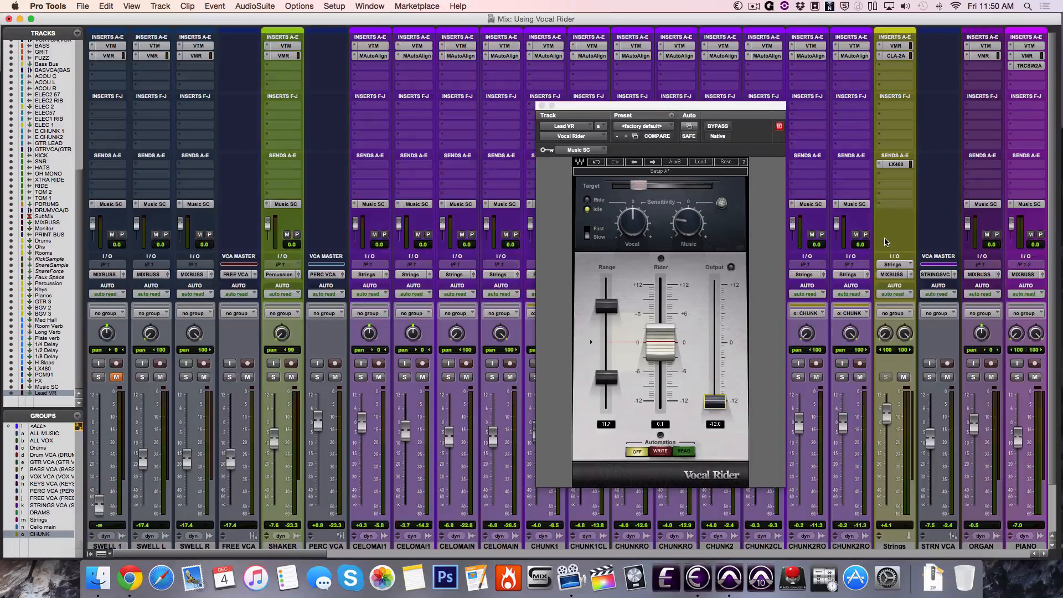
{"action": "scroll", "coordinate": [887, 242], "scroll_direction": "right", "scroll_amount": 5}
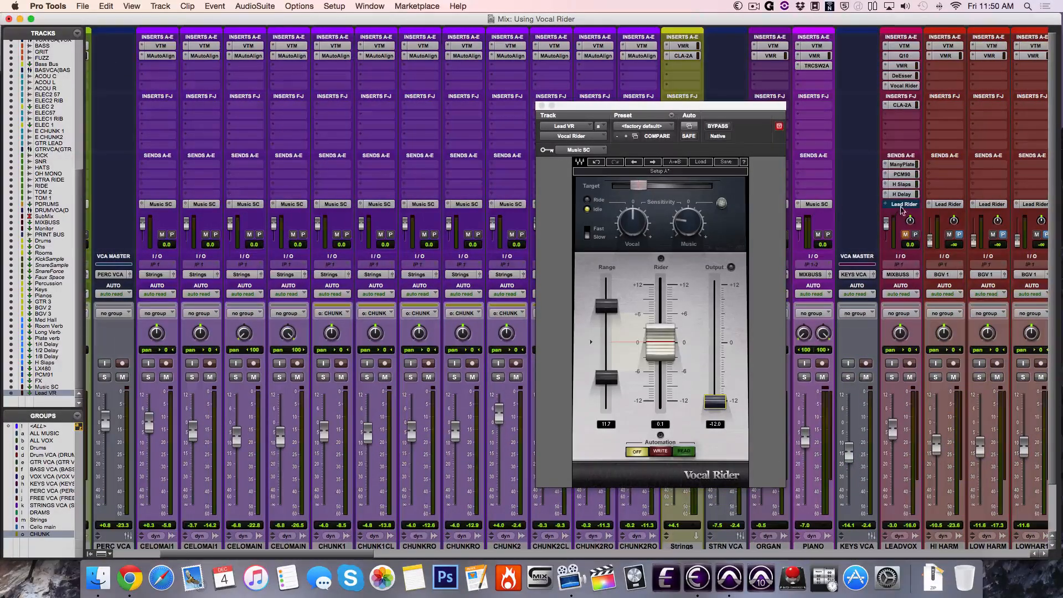
{"action": "left_click", "coordinate": [903, 206]}
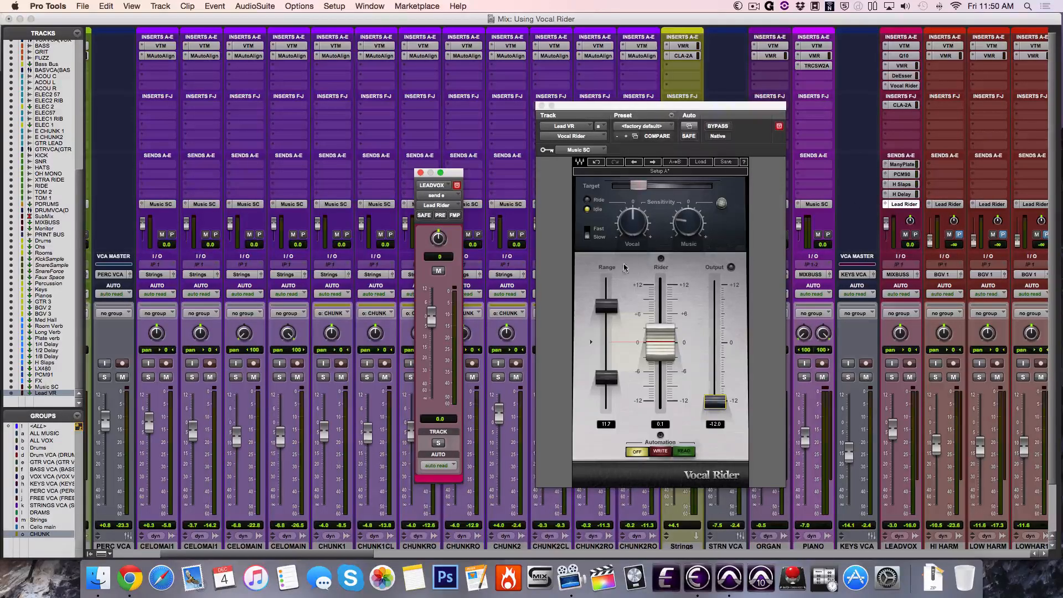
Raise the Vocal Rider target on the Lead VR track to -24.3 and start playback.
{"action": "scroll", "coordinate": [873, 354], "scroll_direction": "down", "scroll_amount": 3}
{"action": "scroll", "coordinate": [874, 354], "scroll_direction": "up", "scroll_amount": 3}
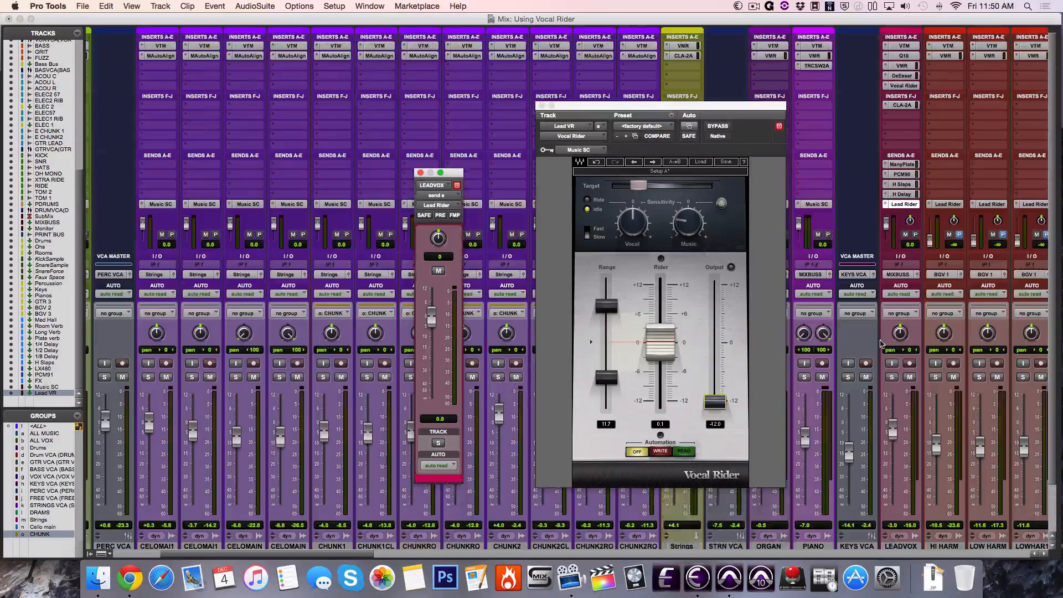
{"action": "scroll", "coordinate": [908, 321], "scroll_direction": "right", "scroll_amount": 5}
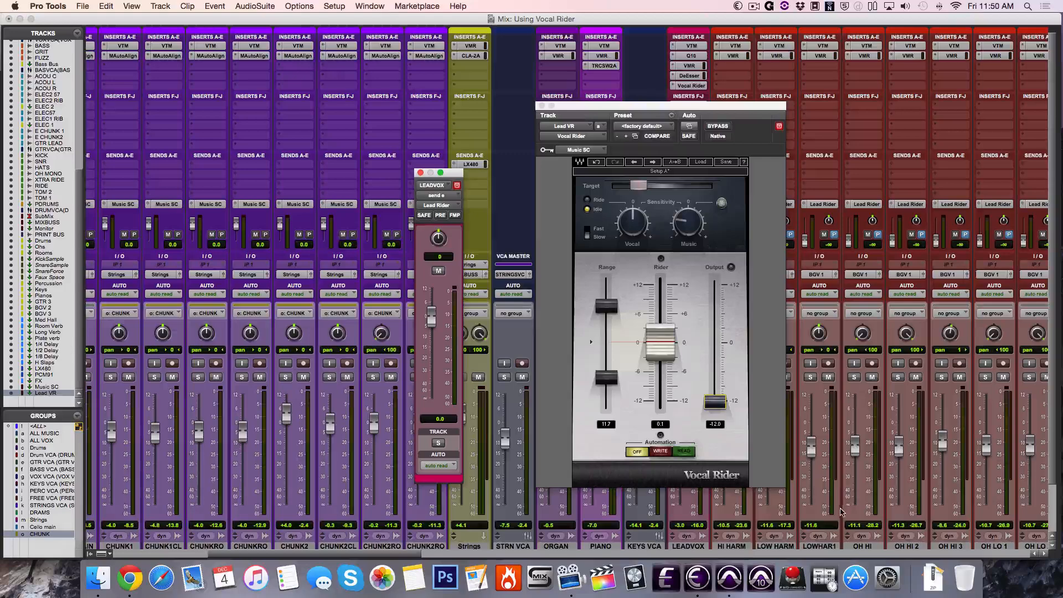
{"action": "scroll", "coordinate": [812, 247], "scroll_direction": "down", "scroll_amount": 3}
{"action": "scroll", "coordinate": [813, 247], "scroll_direction": "right", "scroll_amount": 10}
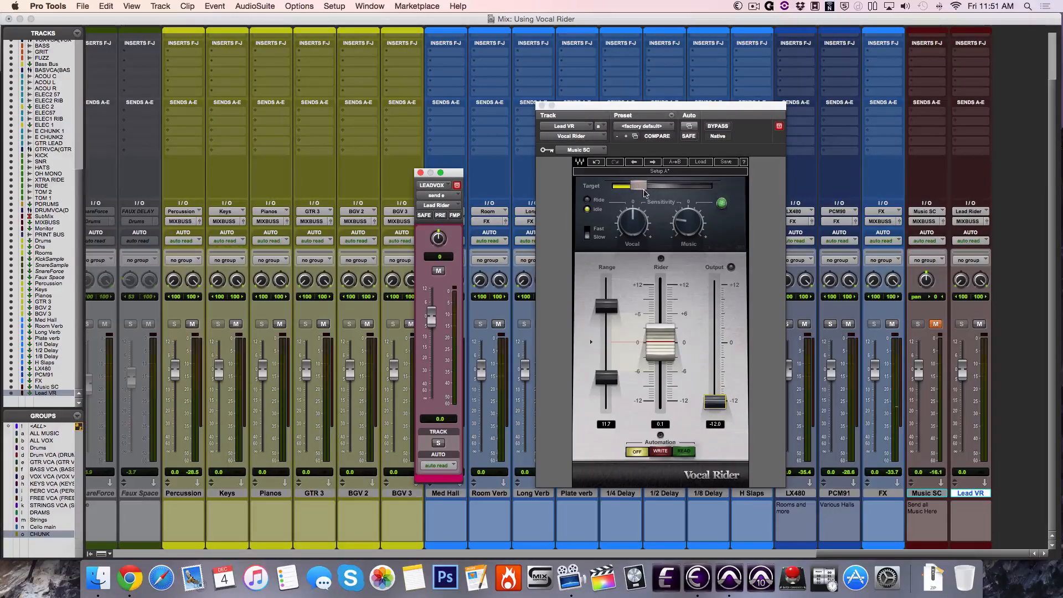
{"action": "left_click", "coordinate": [644, 187]}
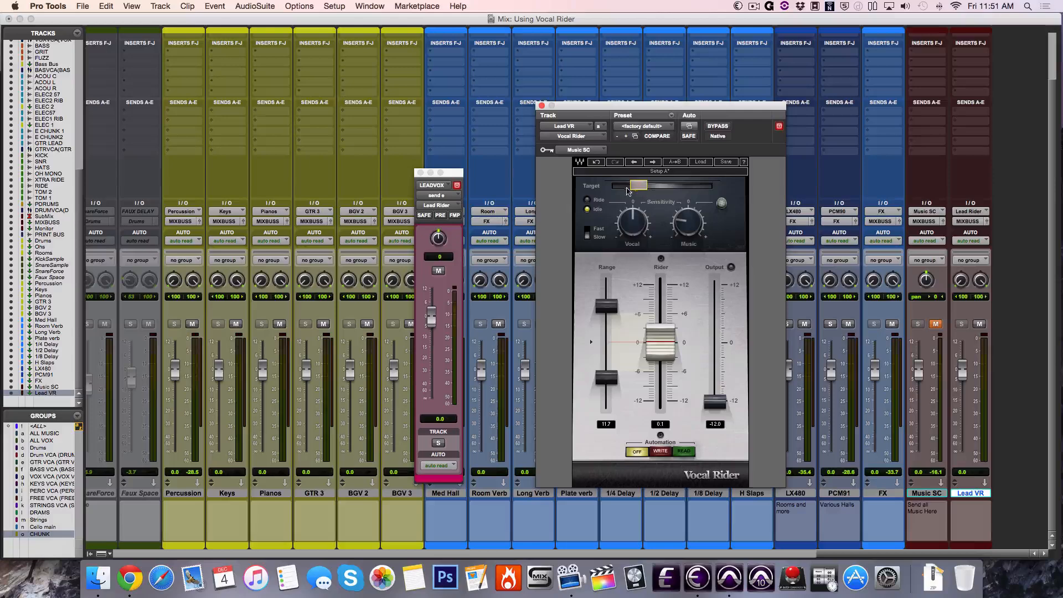
{"action": "left_click", "coordinate": [636, 188]}
{"action": "left_click_drag", "start_coordinate": [641, 189], "coordinate": [657, 189]}
{"action": "key", "text": "space"}
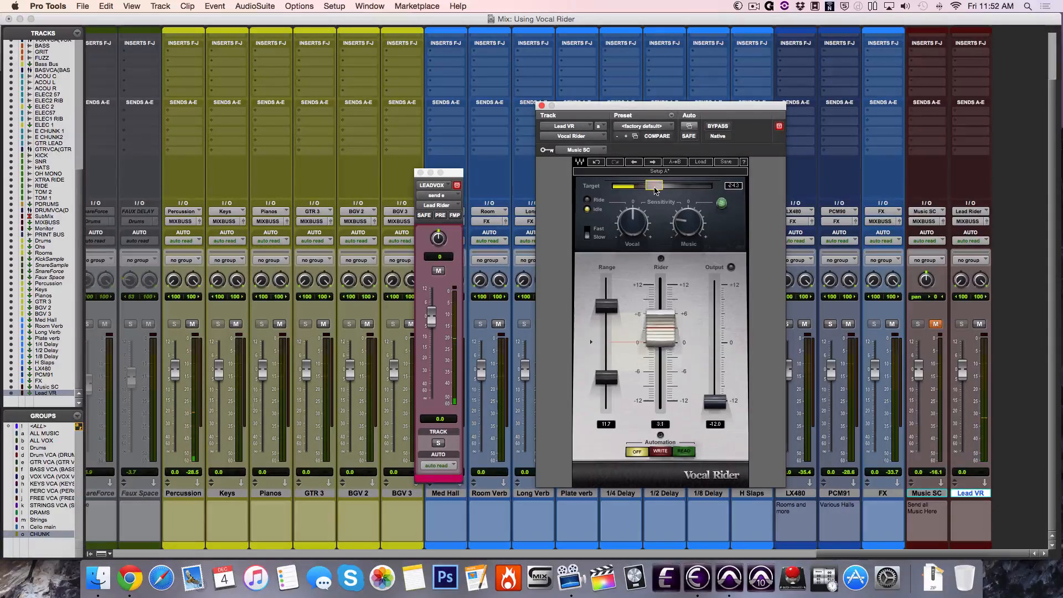
Lower the Vocal Rider target to slightly below -33.4 during playback, and stop playback.
{"action": "left_click_drag", "start_coordinate": [655, 191], "coordinate": [635, 185]}
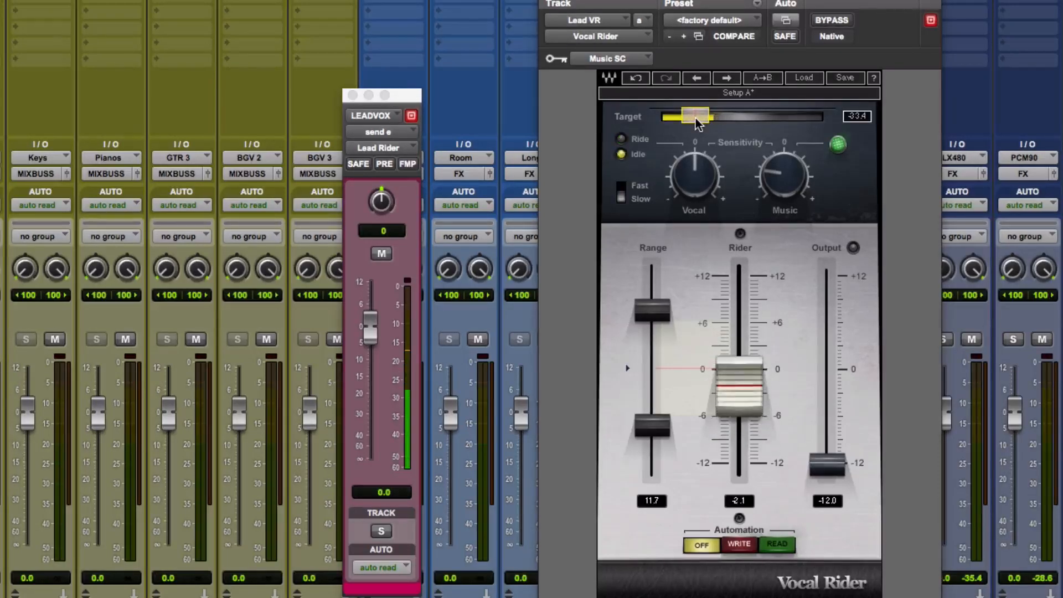
{"action": "left_click_drag", "start_coordinate": [696, 118], "coordinate": [692, 119]}
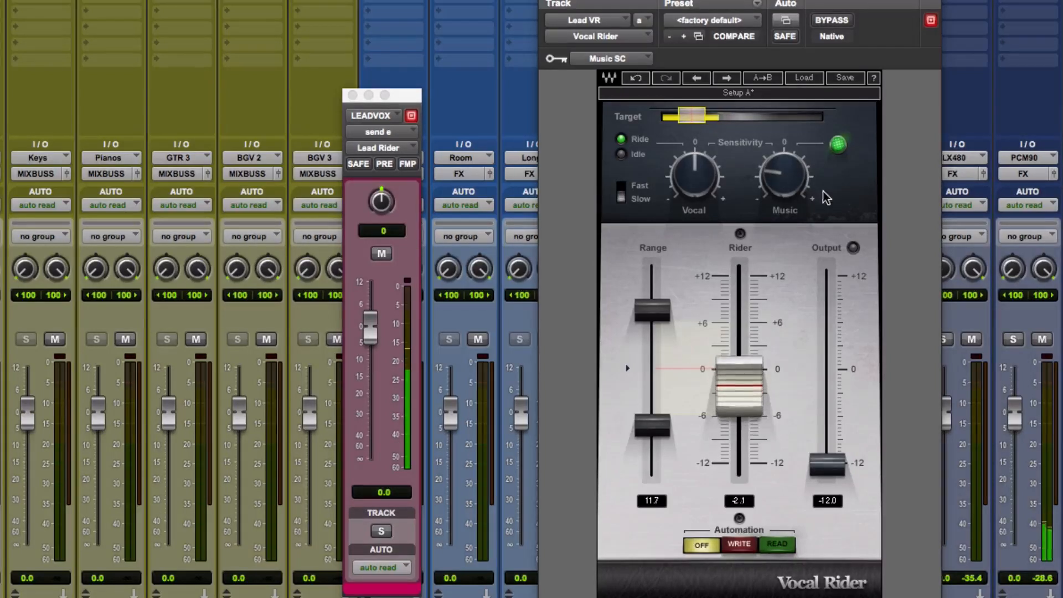
{"action": "key", "text": "space"}
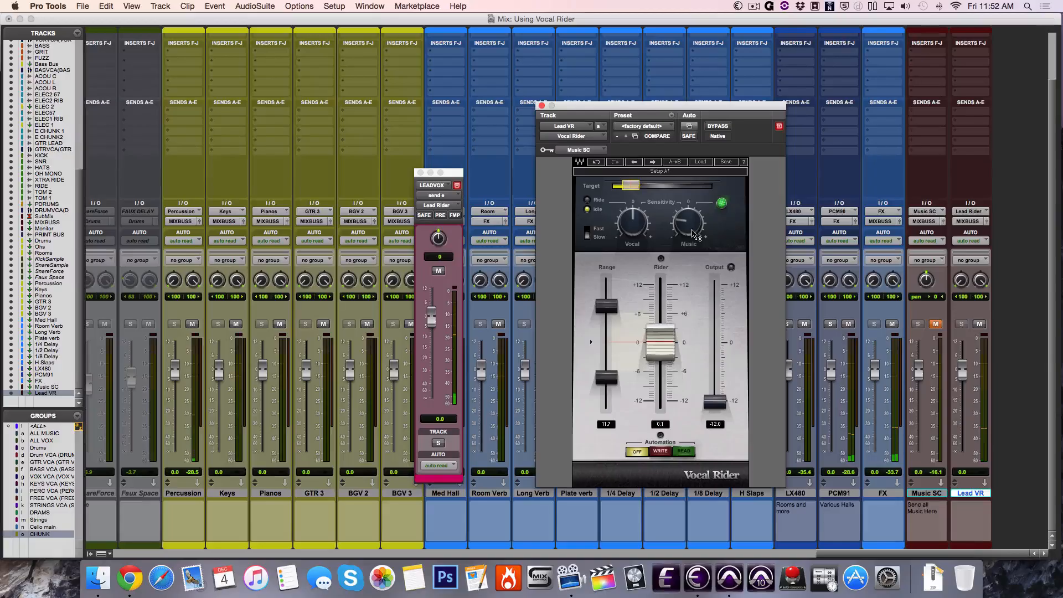
Turn Vocal Rider's Music sensitivity to Off and audition the vocal ride without the side-chain.
{"action": "mouse_move", "coordinate": [791, 189]}
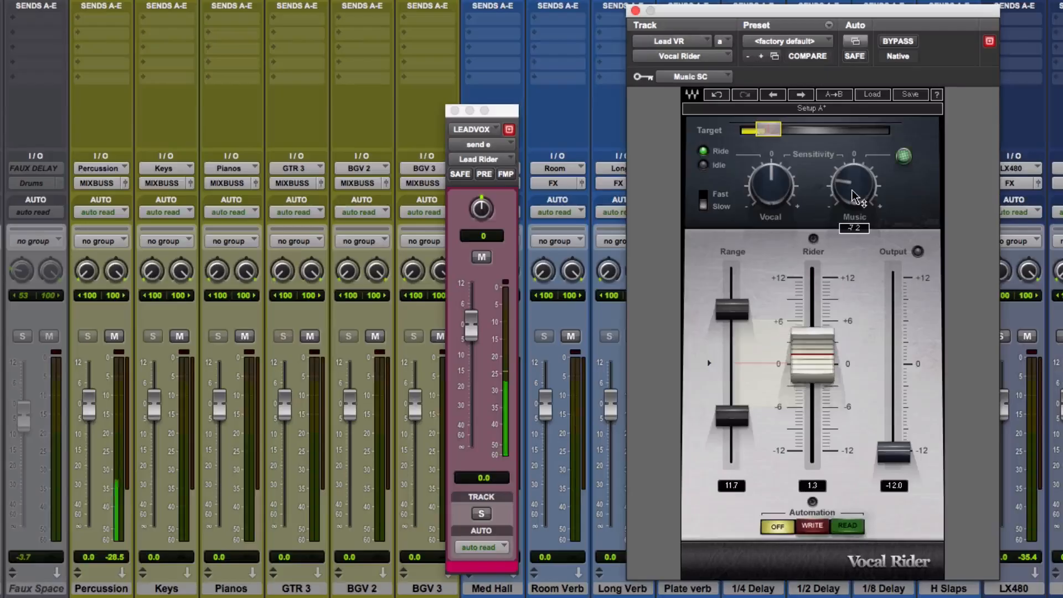
{"action": "left_click_drag", "start_coordinate": [853, 191], "coordinate": [853, 166]}
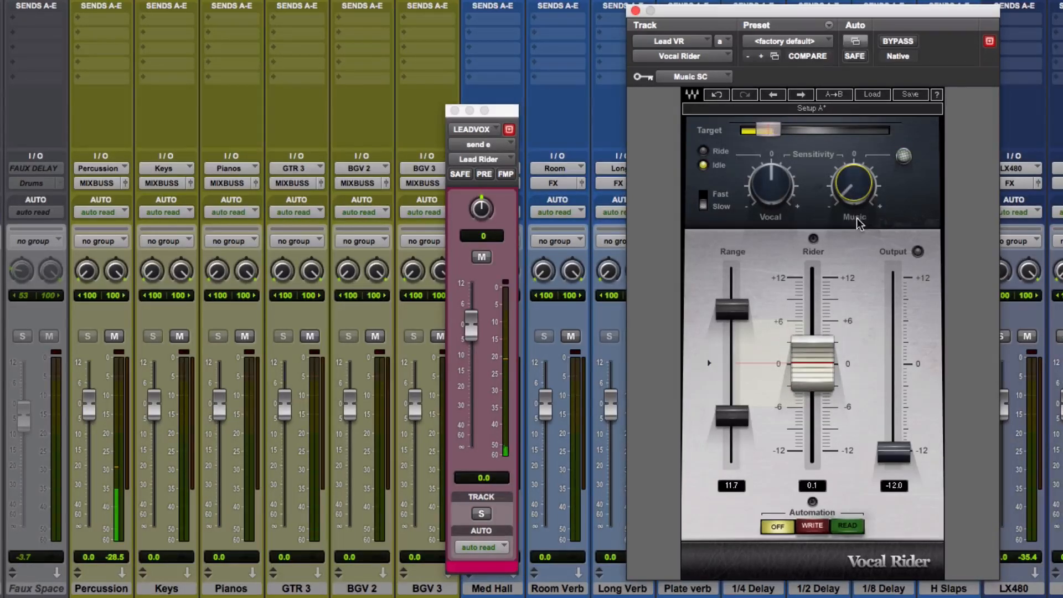
{"action": "mouse_move", "coordinate": [856, 194]}
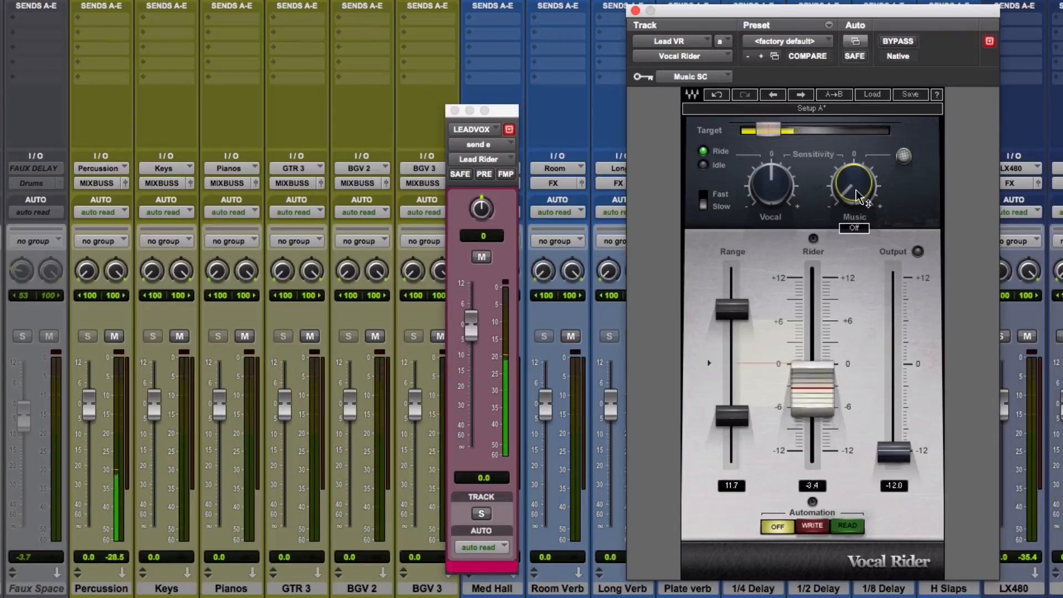
{"action": "left_click_drag", "start_coordinate": [854, 192], "coordinate": [855, 191]}
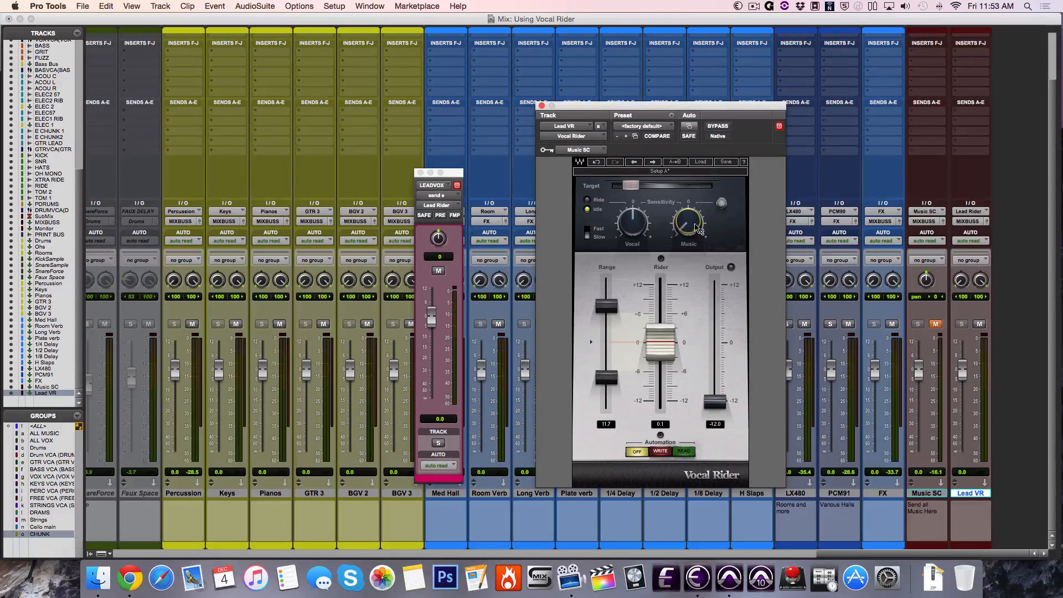
Reposition the Vocal Rider window and raise its Music sensitivity through -10.5 to about -8.1 during playback.
{"action": "left_click_drag", "start_coordinate": [705, 109], "coordinate": [675, 164]}
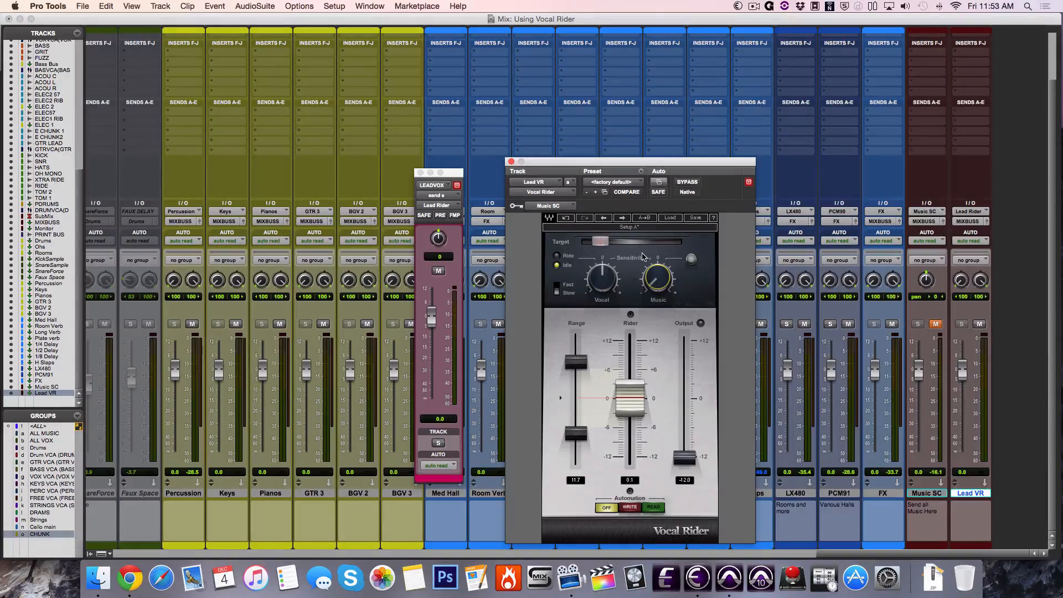
{"action": "mouse_move", "coordinate": [658, 282]}
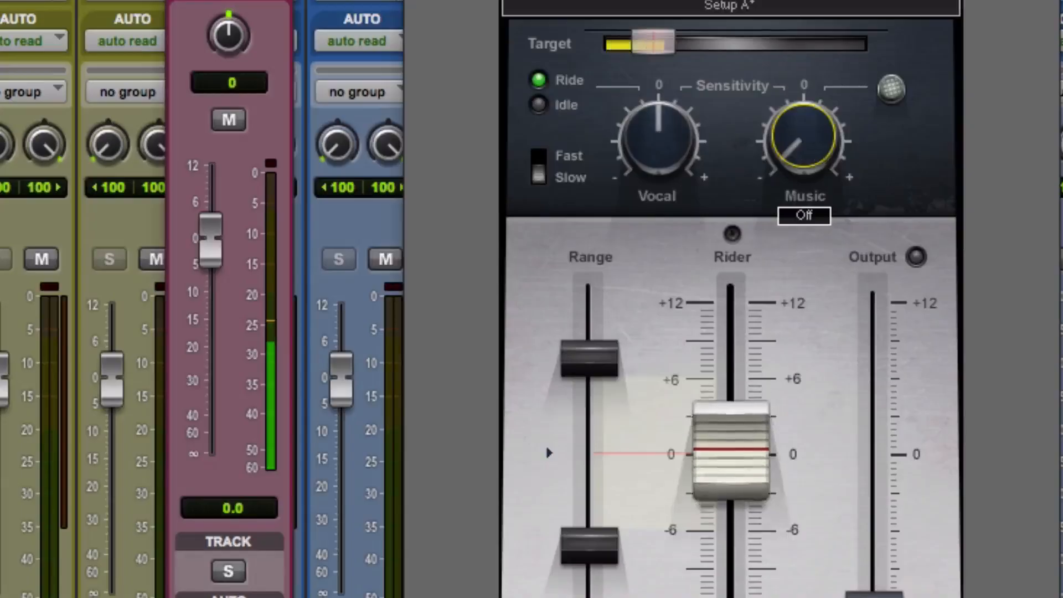
{"action": "left_click_drag", "start_coordinate": [660, 283], "coordinate": [659, 272]}
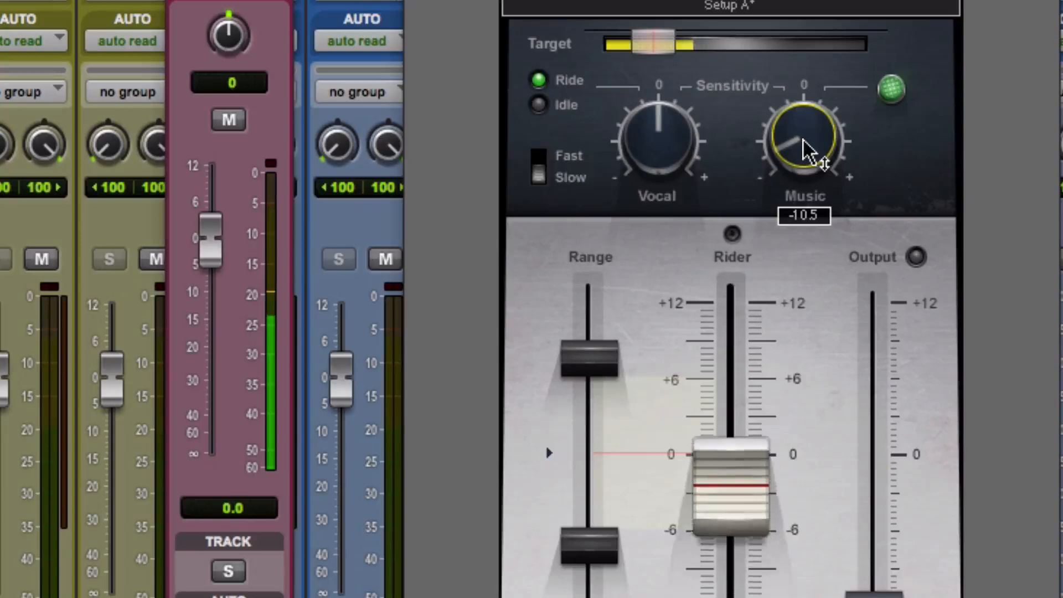
{"action": "left_click_drag", "start_coordinate": [809, 152], "coordinate": [810, 127]}
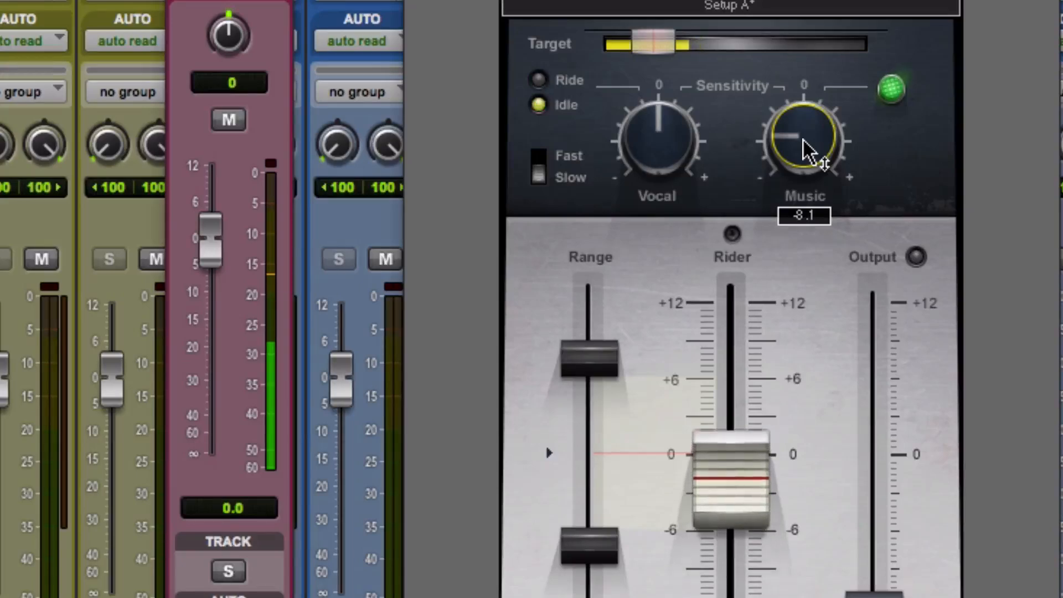
{"action": "left_click_drag", "start_coordinate": [812, 149], "coordinate": [812, 147]}
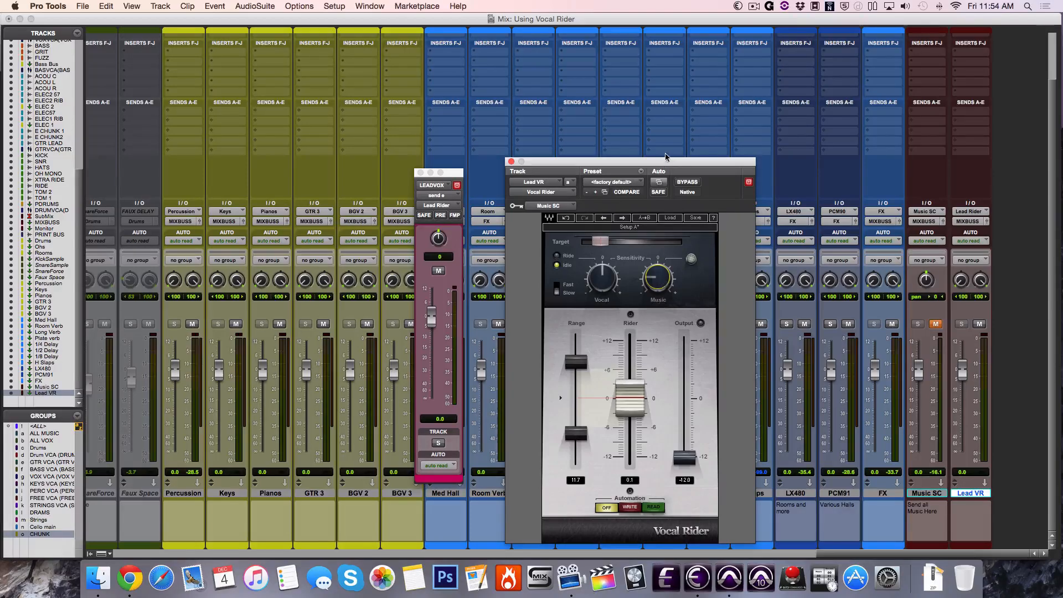
Open the Vocal Rider on the LEADVOX track and place its window beside the Lead VR track's Vocal Rider for comparison.
{"action": "left_click_drag", "start_coordinate": [662, 163], "coordinate": [641, 125]}
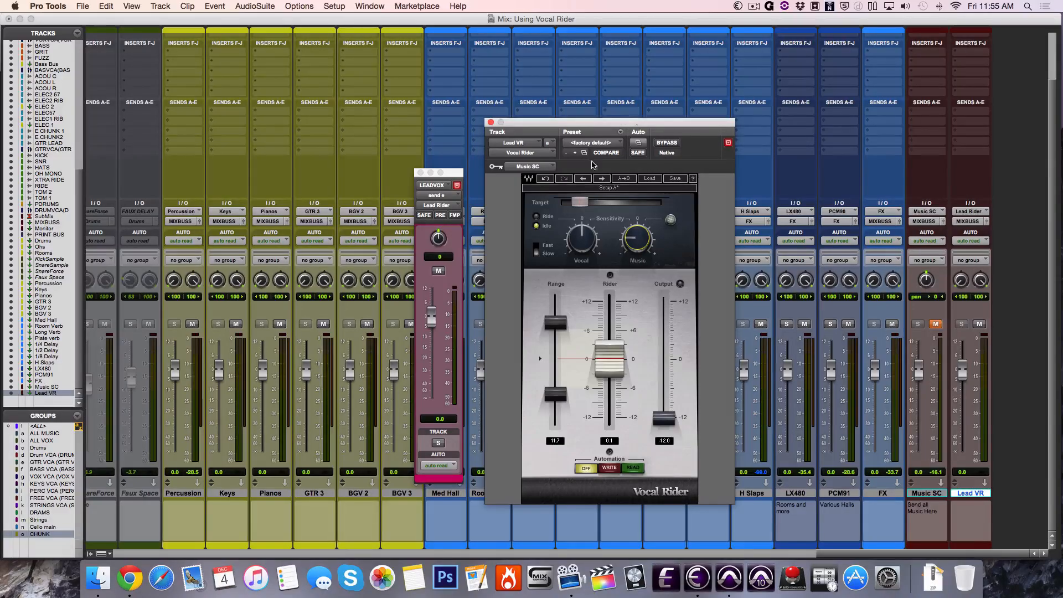
{"action": "scroll", "coordinate": [493, 107], "scroll_direction": "left", "scroll_amount": 15}
{"action": "scroll", "coordinate": [493, 106], "scroll_direction": "left", "scroll_amount": 15}
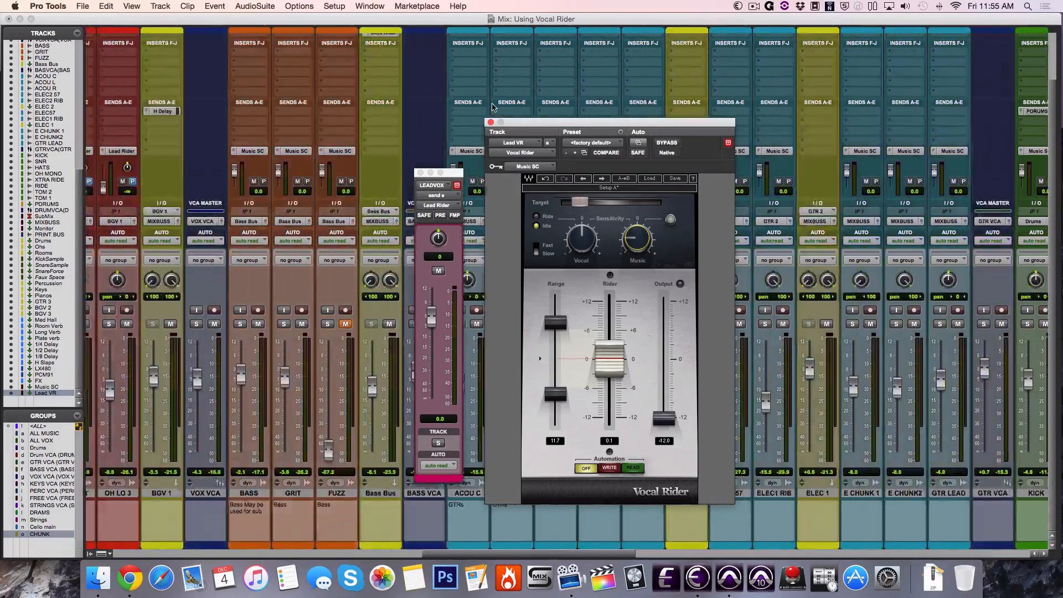
{"action": "scroll", "coordinate": [288, 64], "scroll_direction": "up", "scroll_amount": 3}
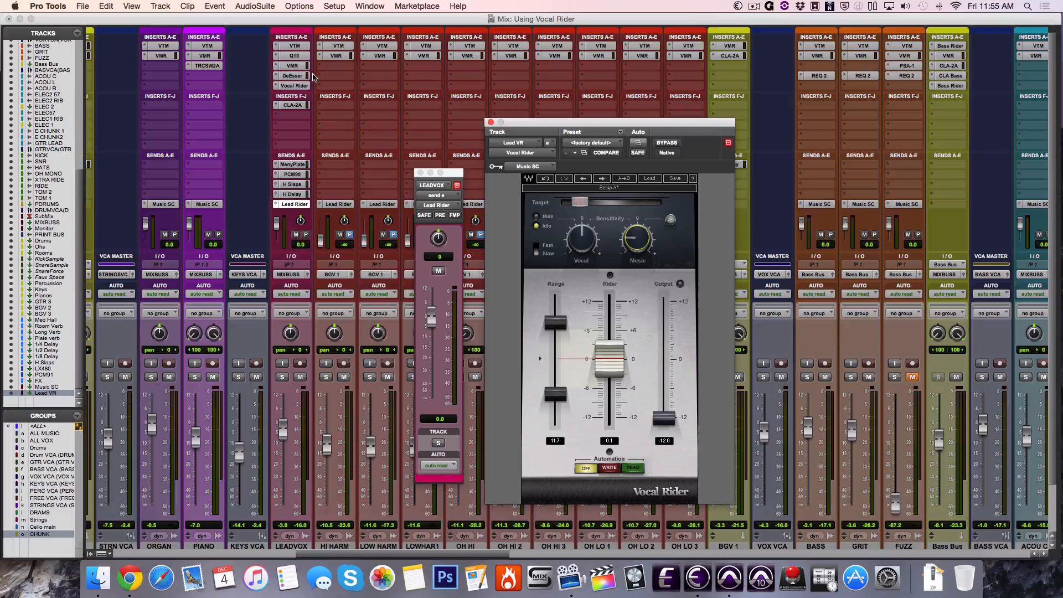
{"action": "left_click", "coordinate": [299, 85]}
{"action": "left_click_drag", "start_coordinate": [223, 23], "coordinate": [361, 128]}
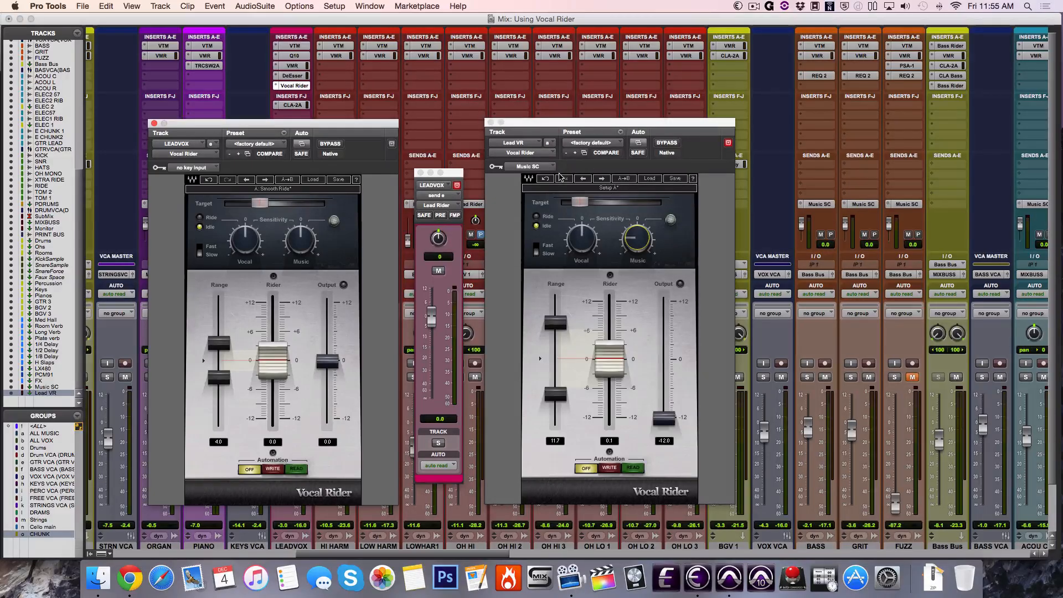
Switch to the Edit window without the plug-in windows and locate the LEADVOX track with its vocal clips.
{"action": "key", "text": "super+equal"}
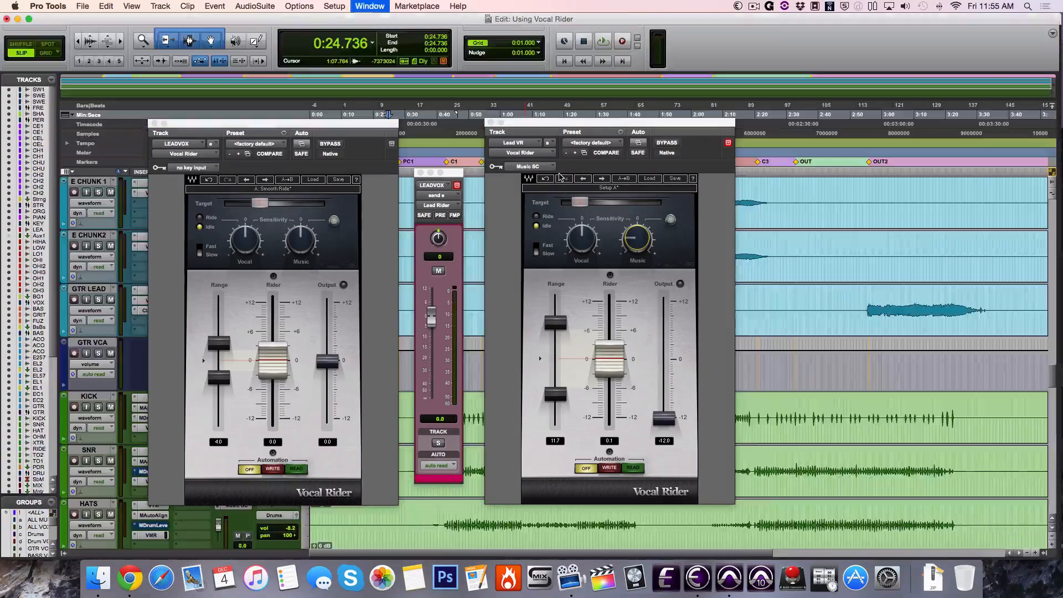
{"action": "key", "text": "super+alt+ctrl+w"}
{"action": "scroll", "coordinate": [520, 293], "scroll_direction": "up", "scroll_amount": 15}
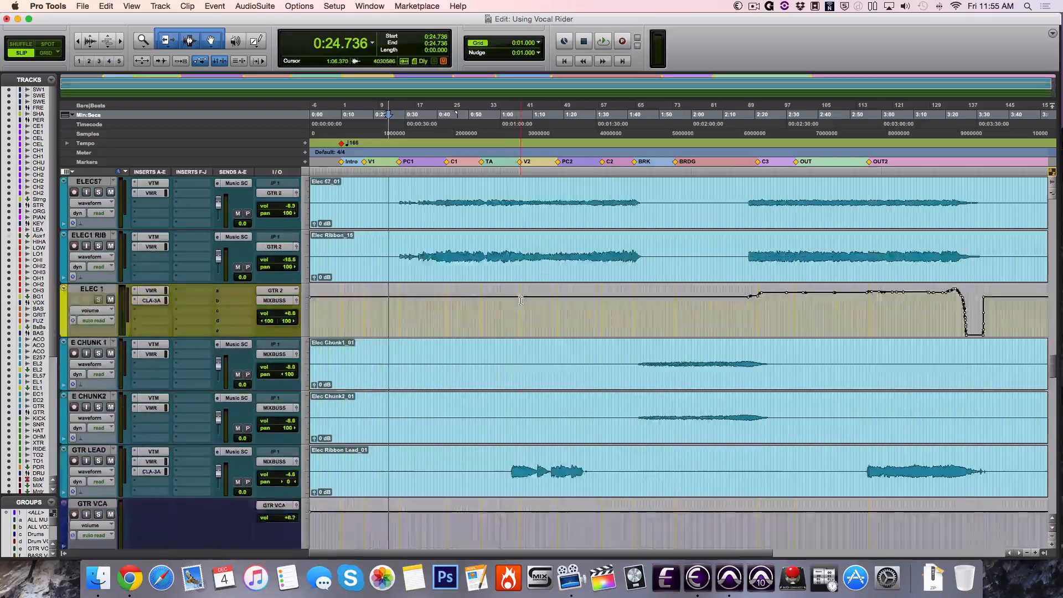
{"action": "scroll", "coordinate": [501, 279], "scroll_direction": "down", "scroll_amount": 20}
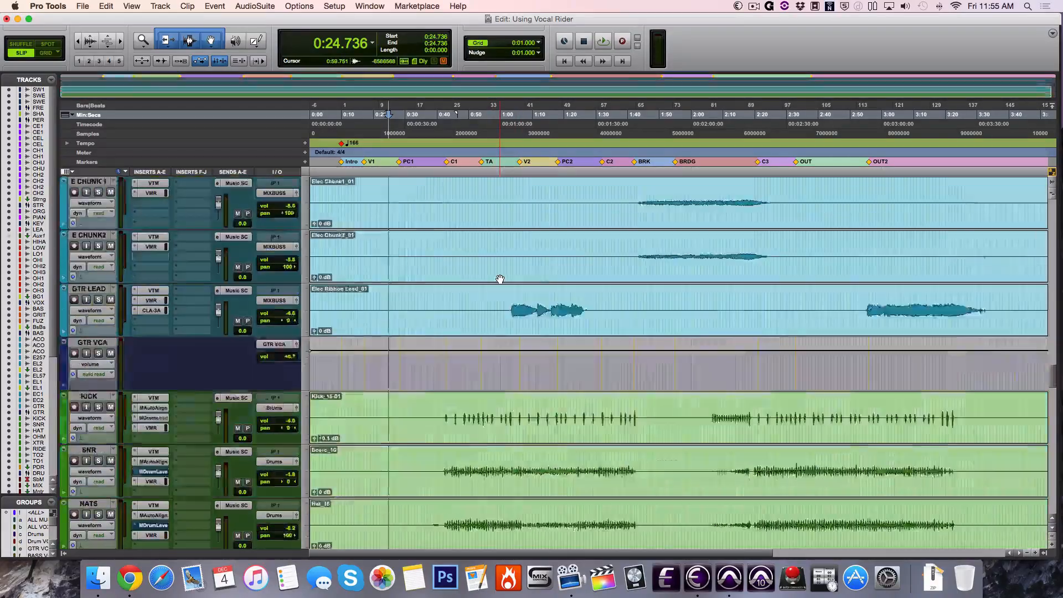
{"action": "scroll", "coordinate": [500, 280], "scroll_direction": "up", "scroll_amount": 10}
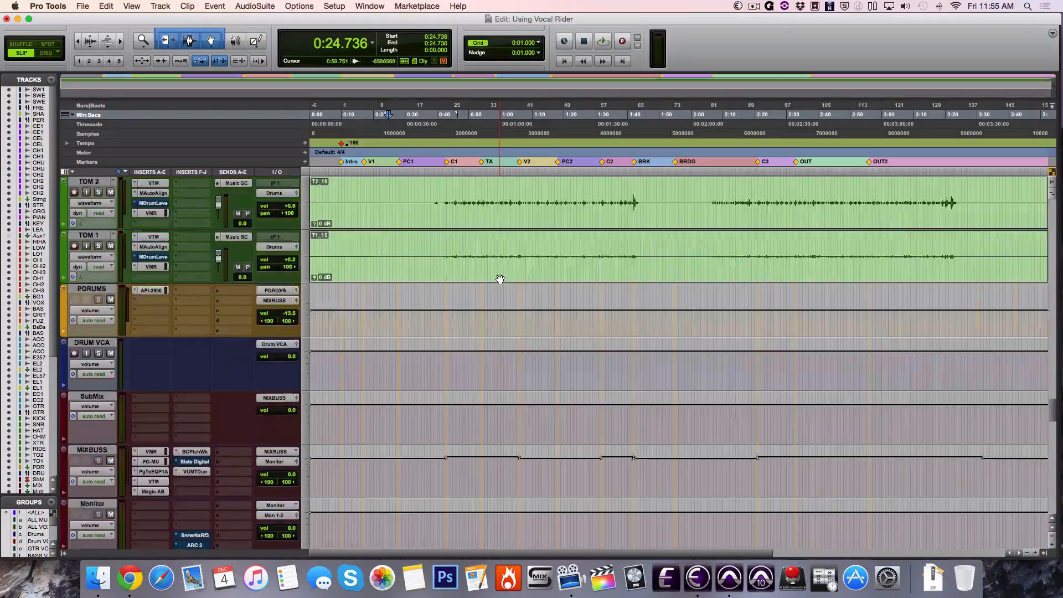
{"action": "scroll", "coordinate": [500, 279], "scroll_direction": "up", "scroll_amount": 15}
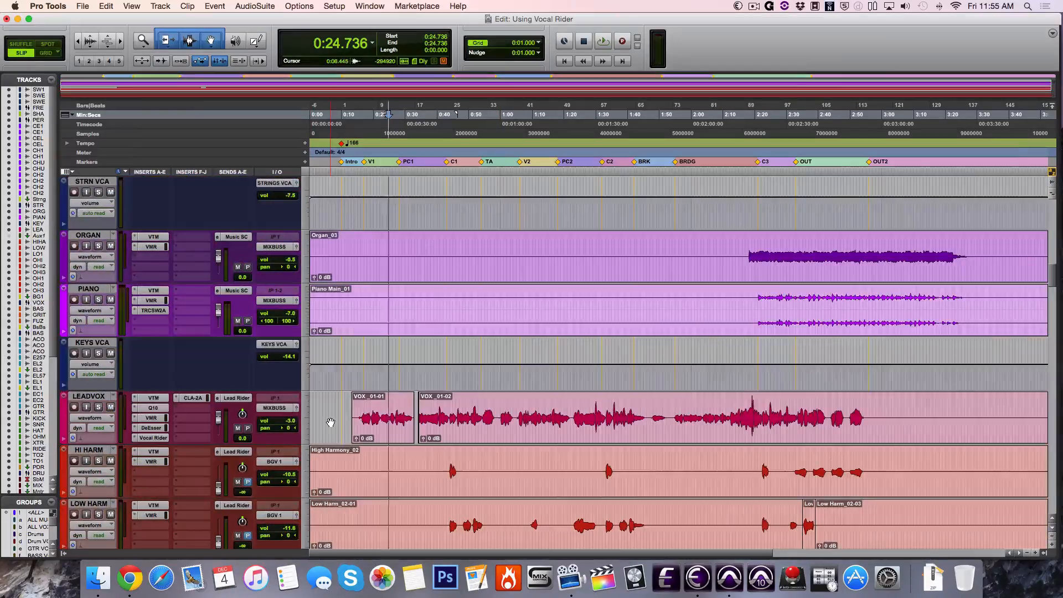
Back in the Mix window, set the Lead VR track's Vocal Rider output to -12.0 and open the track's Trim plug-in.
{"action": "key", "text": "super+equal"}
{"action": "scroll", "coordinate": [410, 352], "scroll_direction": "right", "scroll_amount": 10}
{"action": "scroll", "coordinate": [410, 352], "scroll_direction": "right", "scroll_amount": 3}
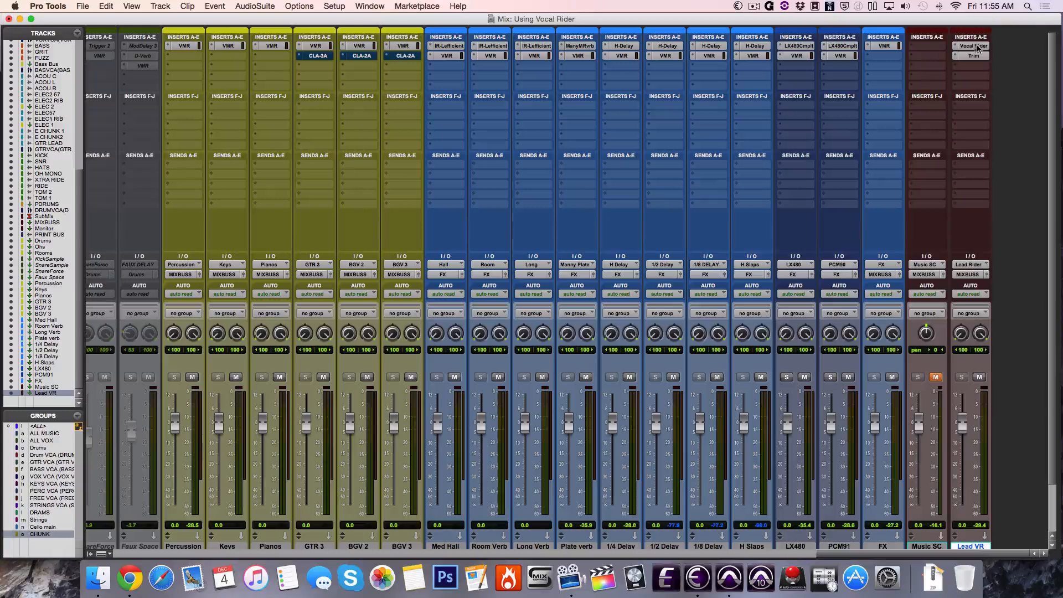
{"action": "left_click", "coordinate": [974, 46]}
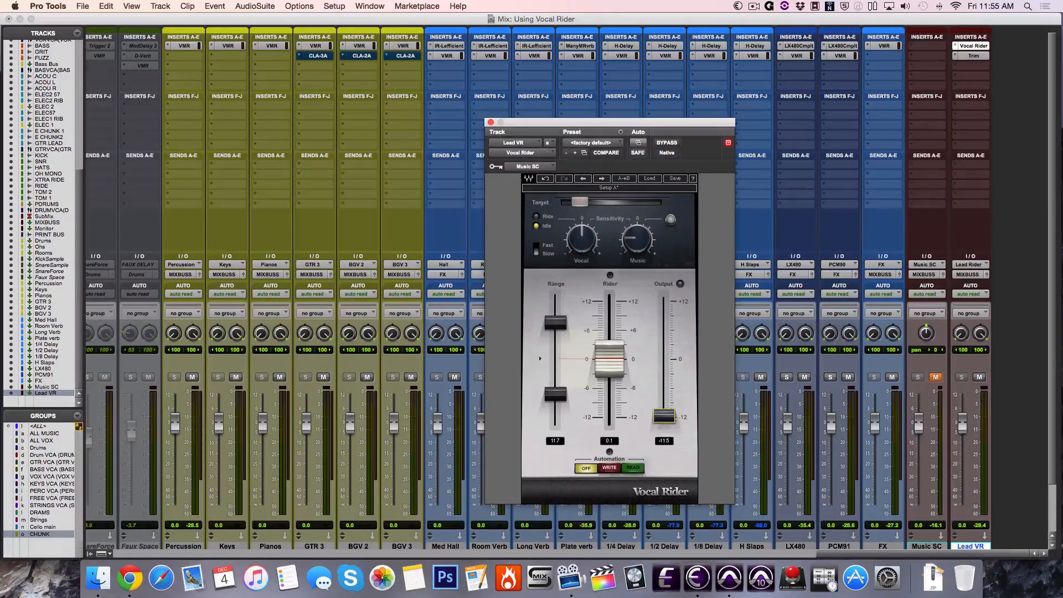
{"action": "left_click_drag", "start_coordinate": [664, 416], "coordinate": [664, 419]}
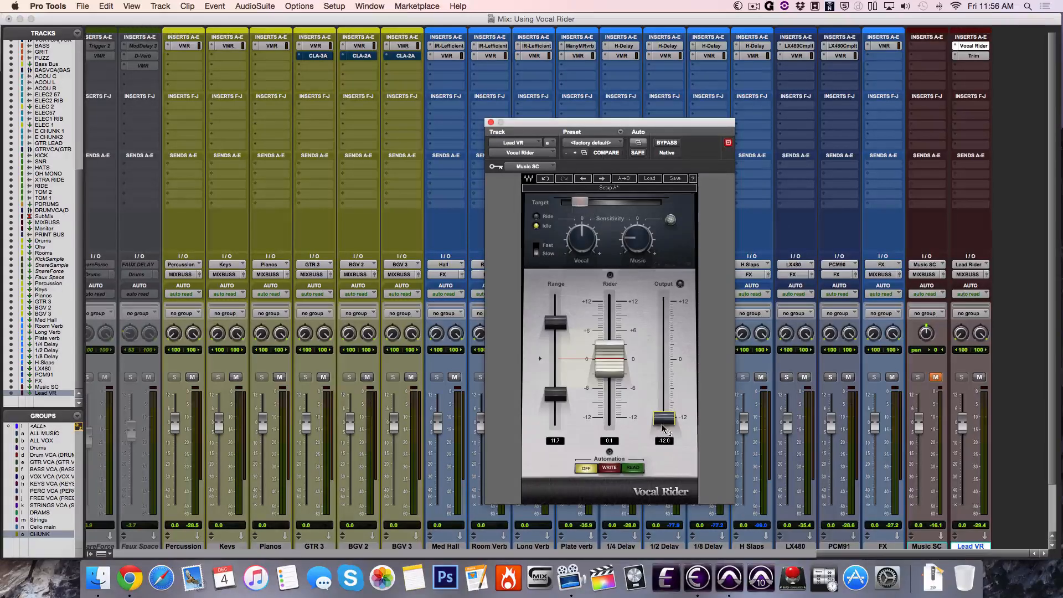
{"action": "left_click", "coordinate": [973, 56]}
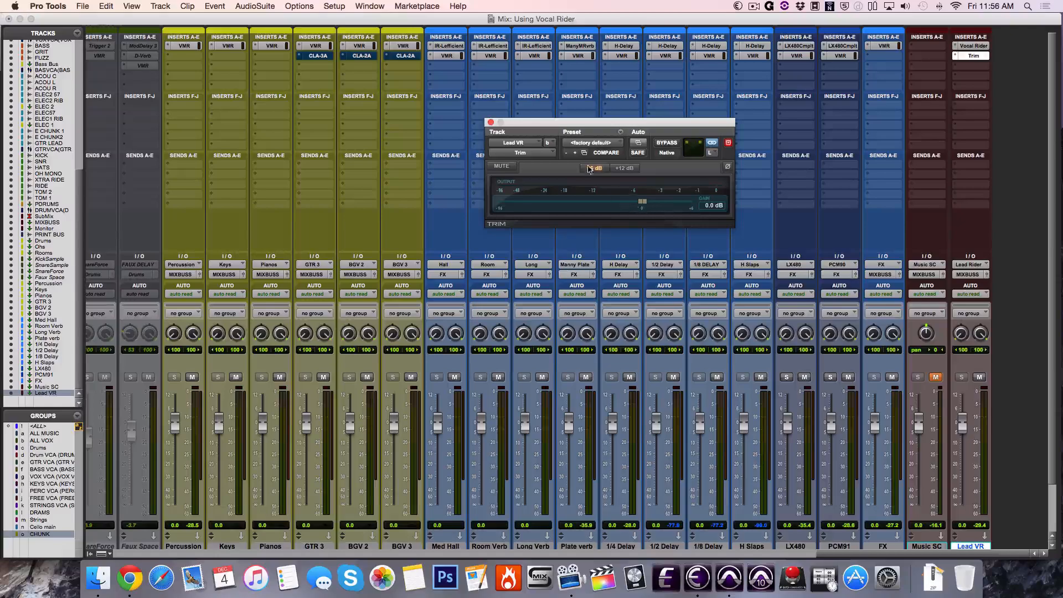
Select the LEADVOX track and open its Vocal Rider in place of the Trim window.
{"action": "scroll", "coordinate": [727, 267], "scroll_direction": "left", "scroll_amount": 20}
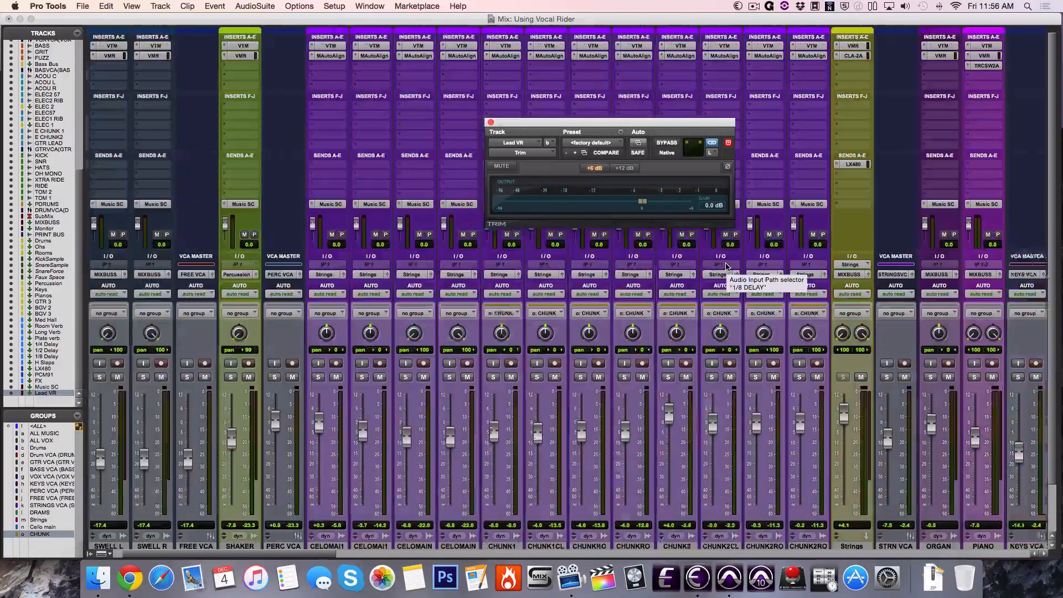
{"action": "scroll", "coordinate": [727, 267], "scroll_direction": "right", "scroll_amount": 15}
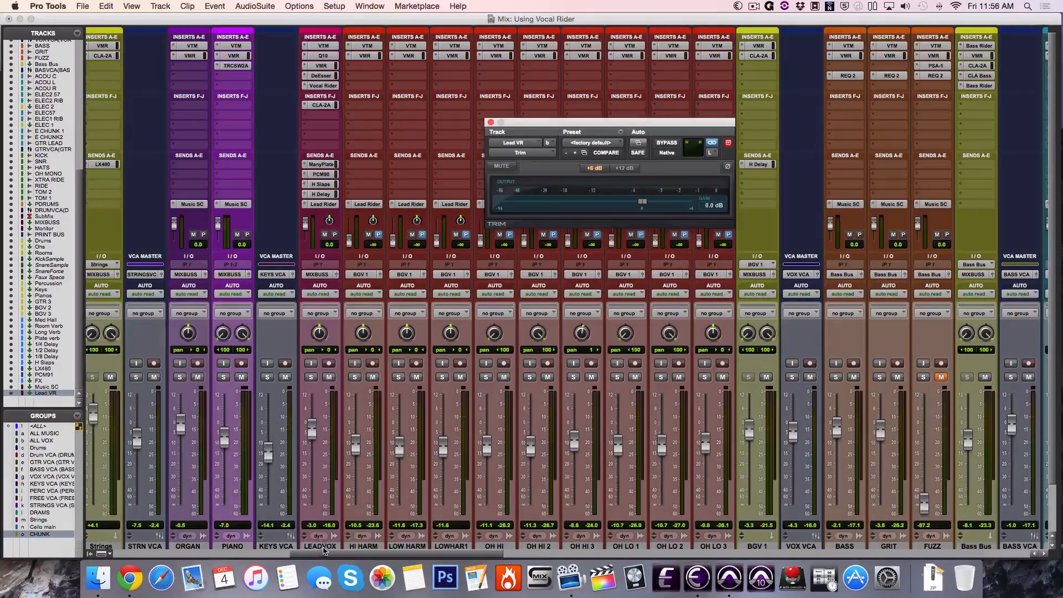
{"action": "left_click", "coordinate": [320, 547]}
{"action": "left_click", "coordinate": [492, 122]}
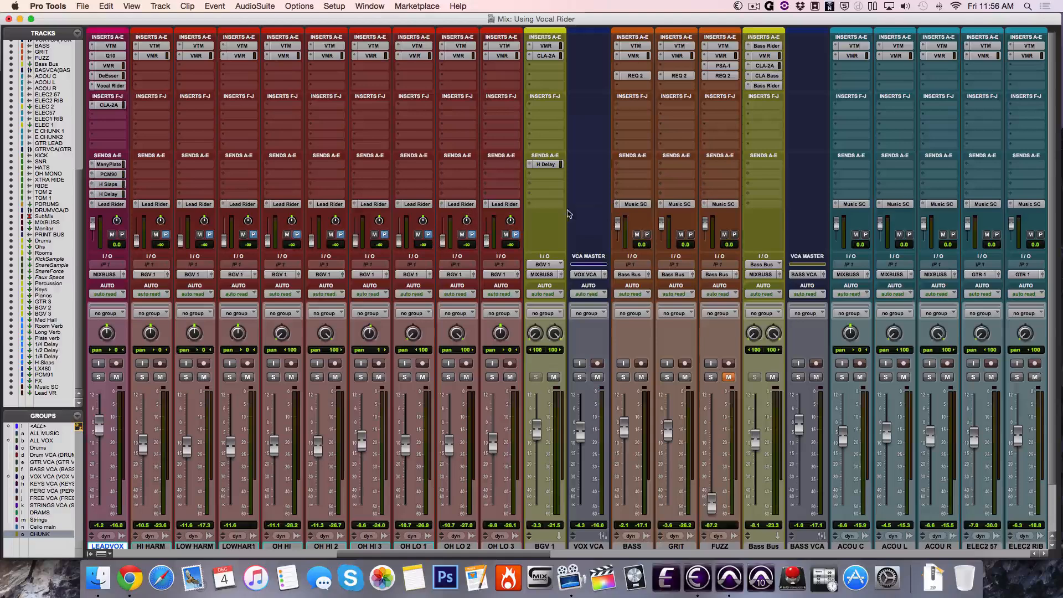
{"action": "scroll", "coordinate": [158, 166], "scroll_direction": "left", "scroll_amount": 5}
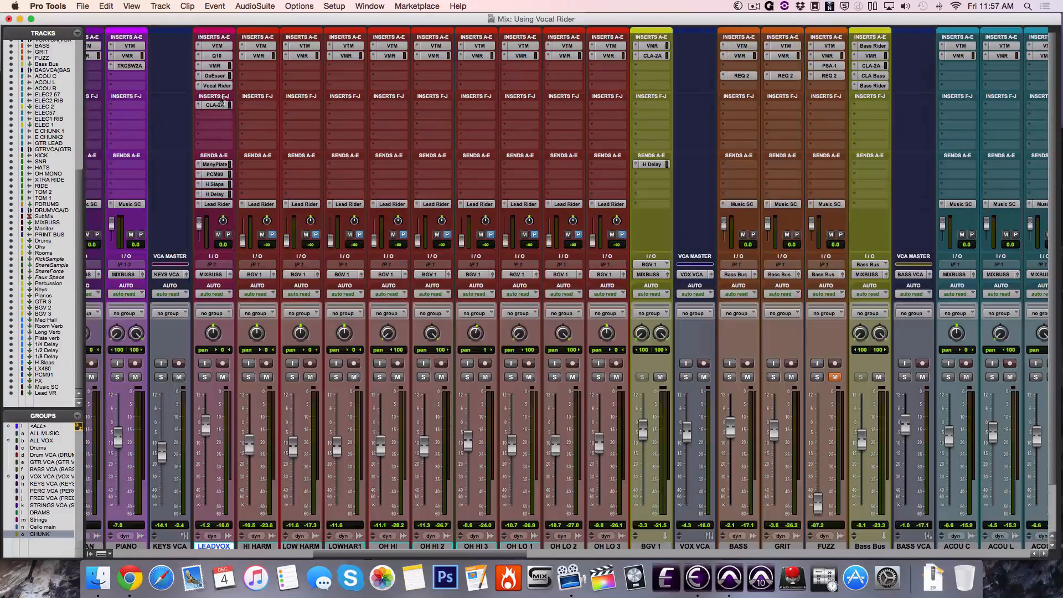
{"action": "left_click", "coordinate": [216, 86]}
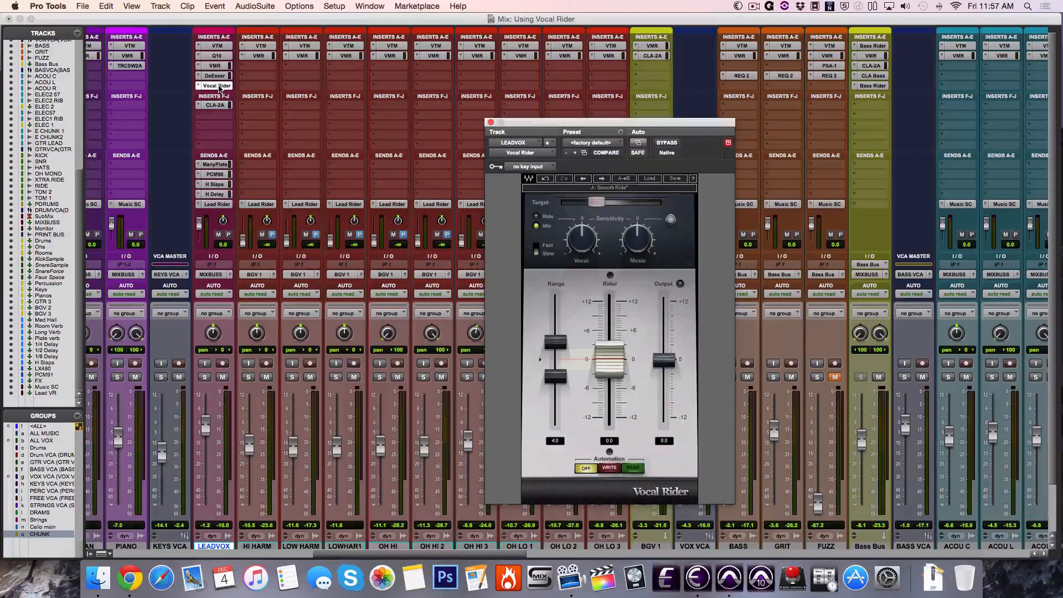